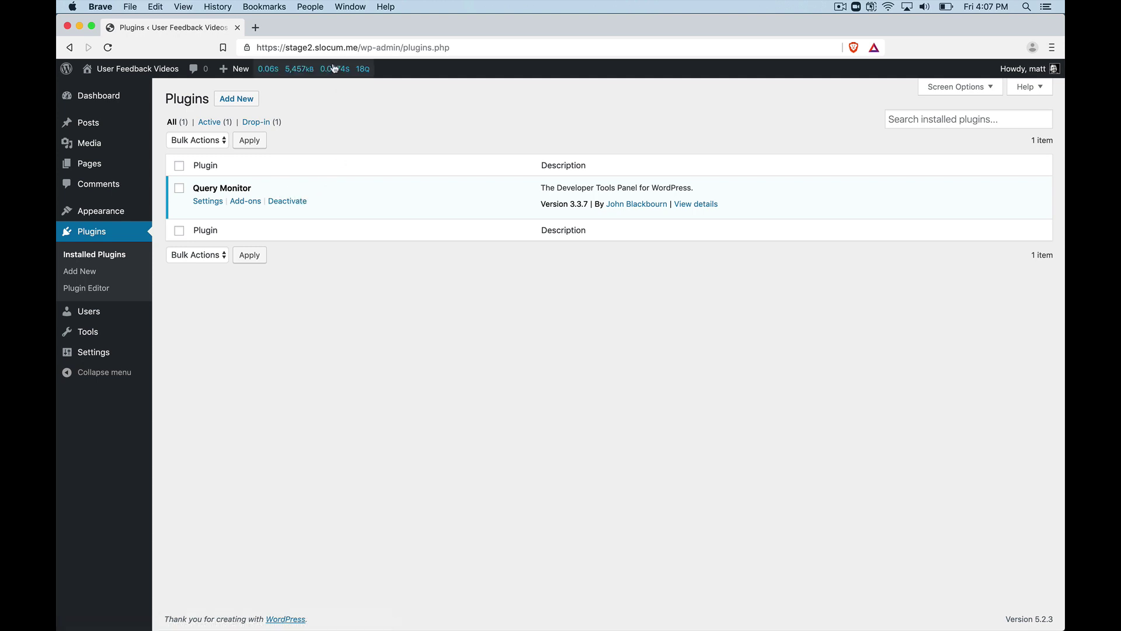
Step: Bring up the admin-bar site-name menu to reach the Visit Site link
mouse_move(335, 69)
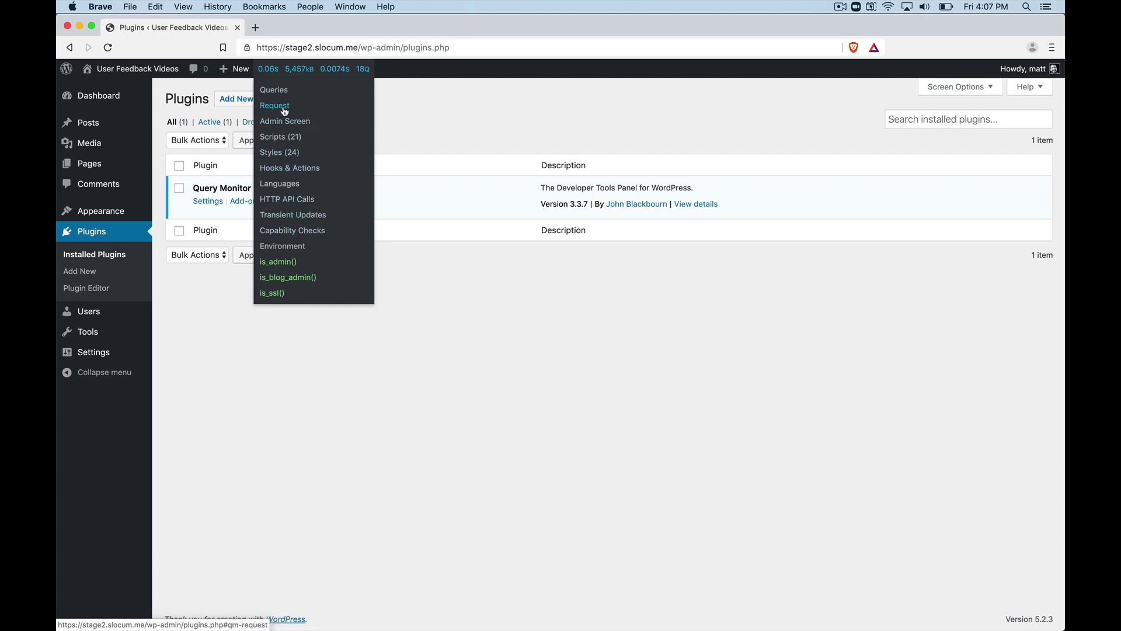
Step: Visit the site's front page and review its 8 scripts in Query Monitor's Scripts panel
mouse_move(143, 70)
left_click(111, 93)
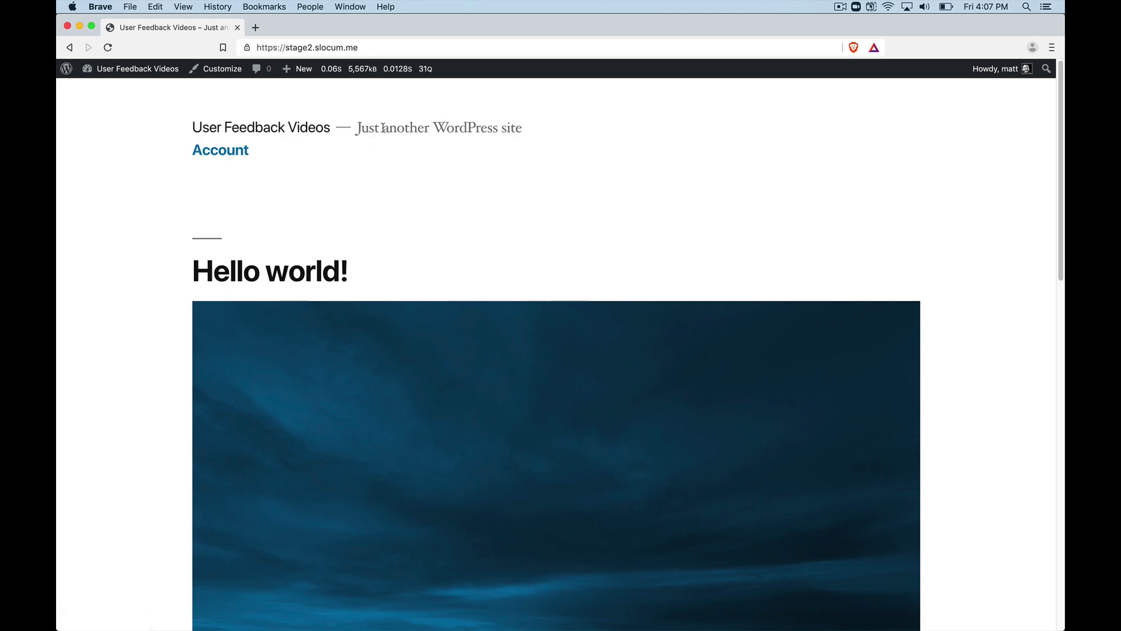
mouse_move(392, 79)
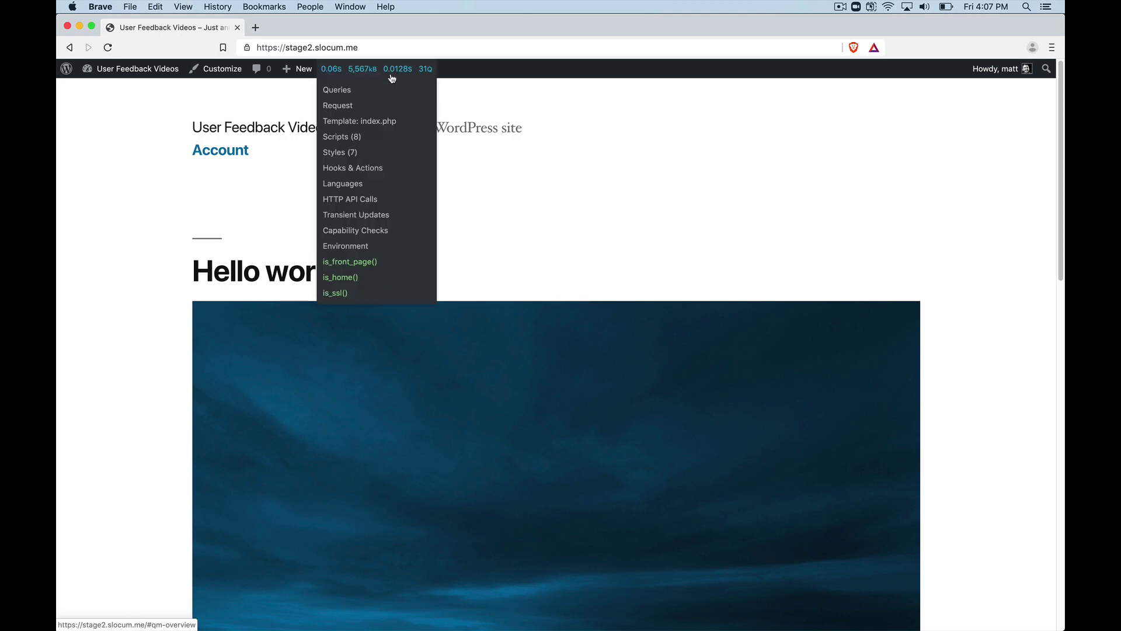
left_click(372, 139)
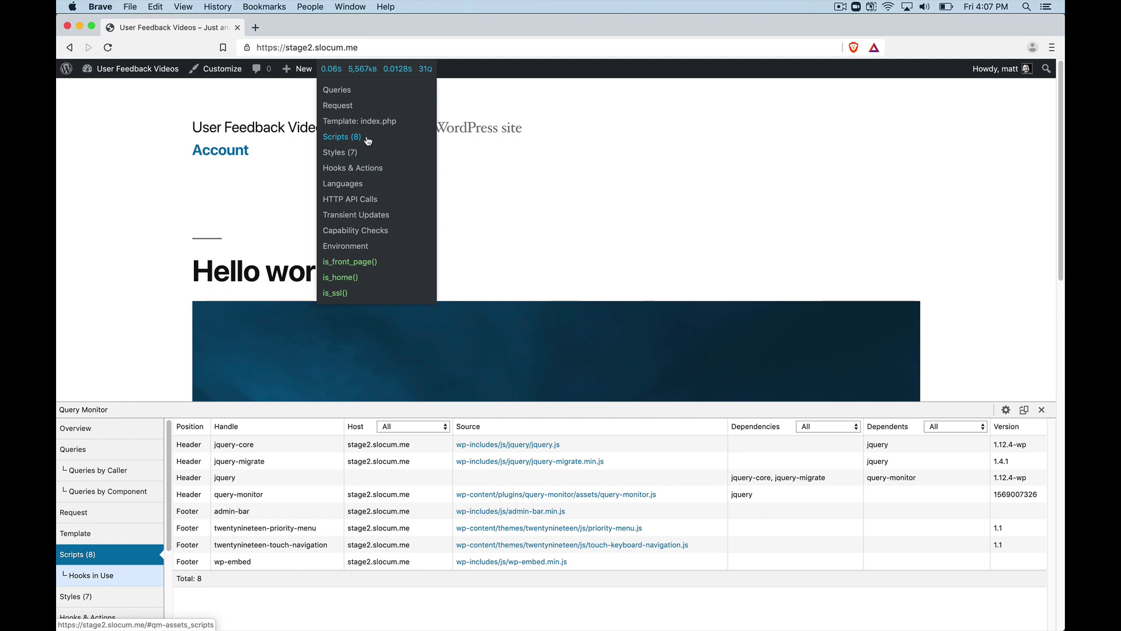
scroll(507, 181, "down", 10)
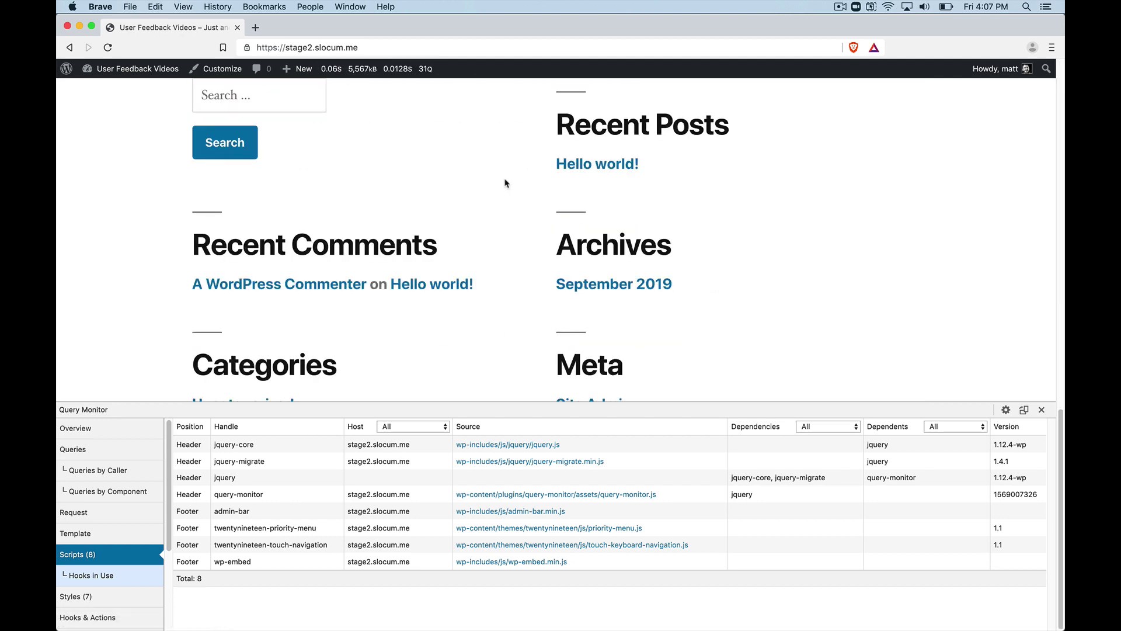
scroll(504, 181, "up", 15)
scroll(500, 199, "down", 3)
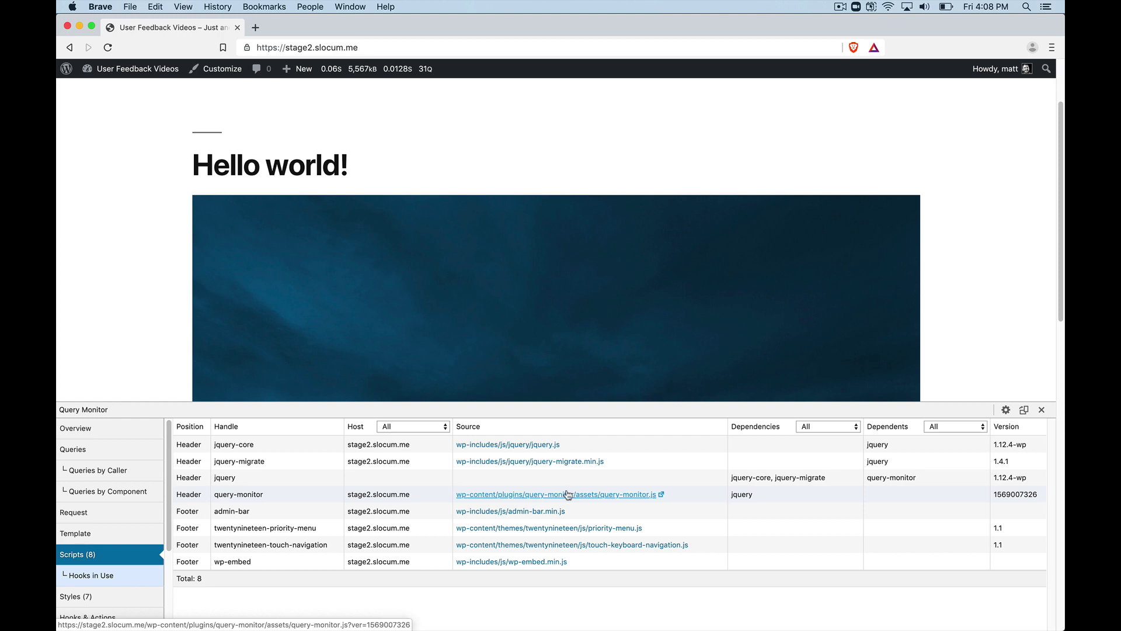
scroll(563, 528, "down", 1)
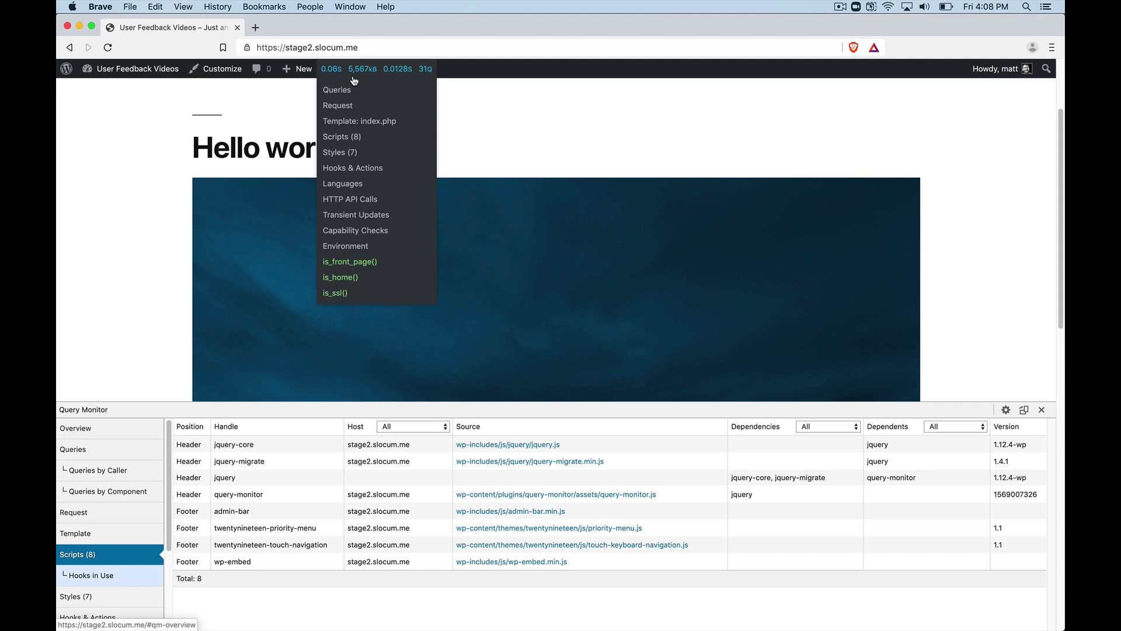
Step: Switch Query Monitor to Styles (7) and look through the seven enqueued stylesheets
left_click(353, 150)
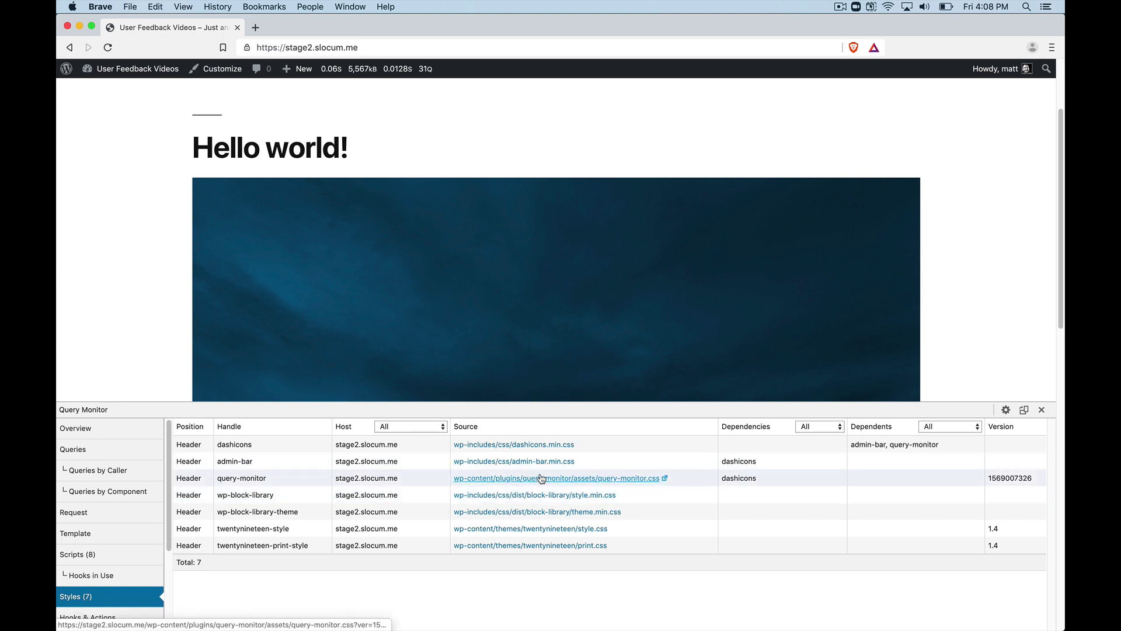
scroll(531, 368, "down", 5)
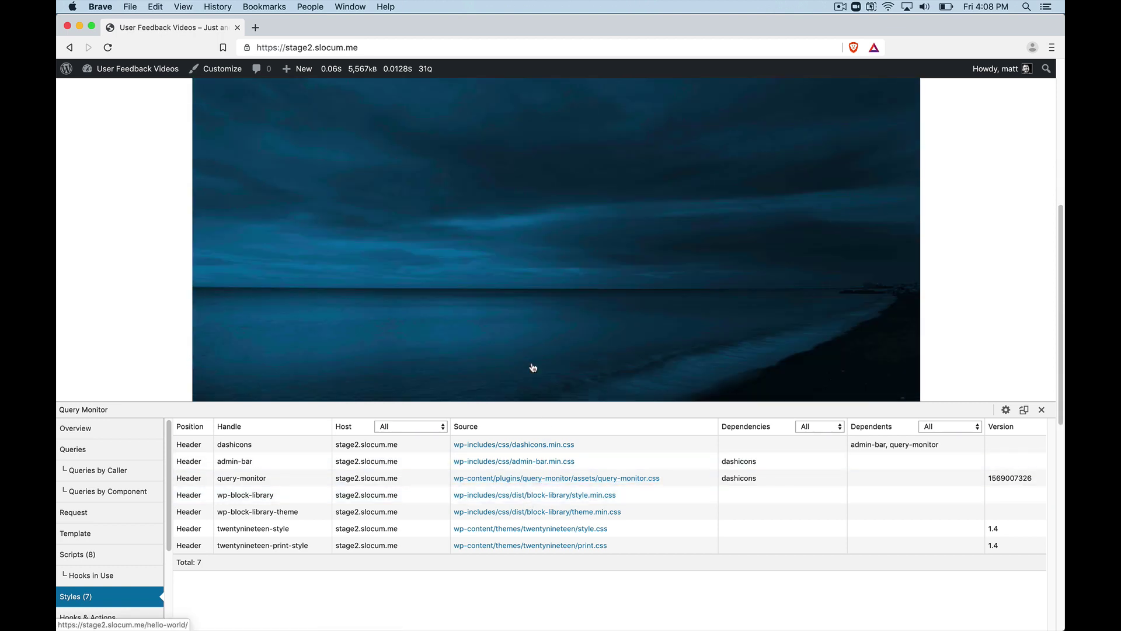
scroll(532, 368, "down", 6)
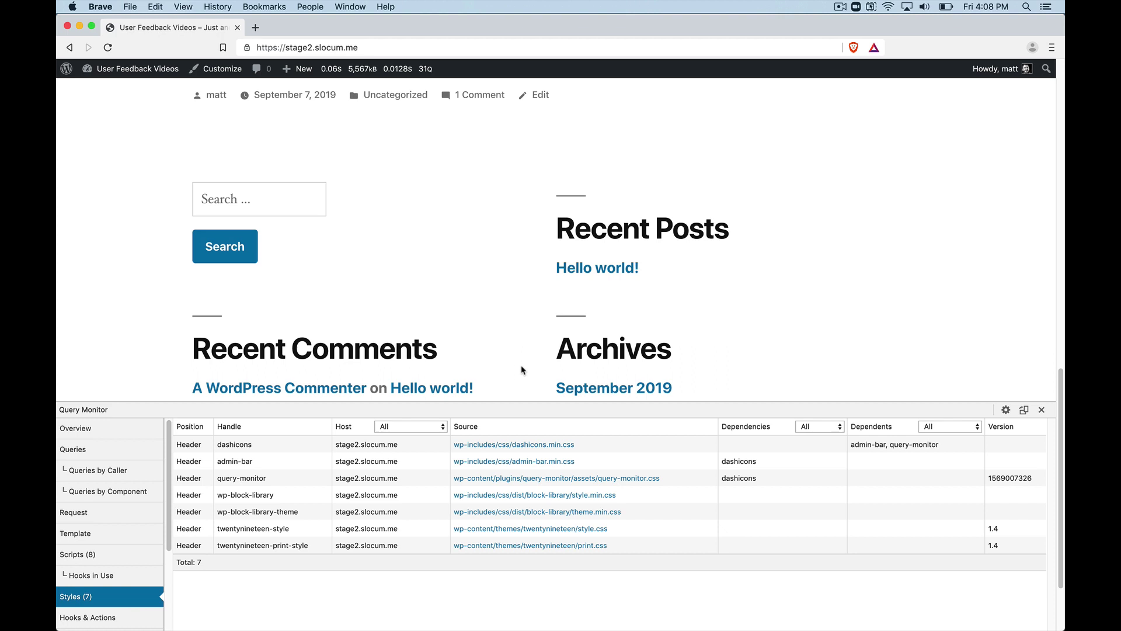
scroll(522, 369, "down", 3)
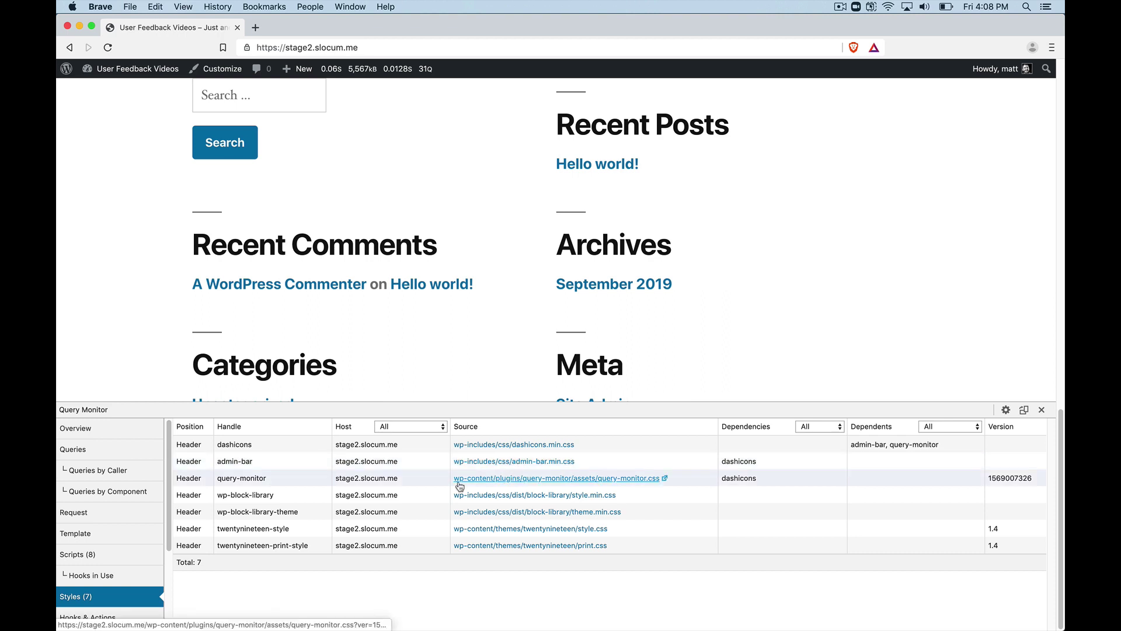
scroll(438, 210, "up", 15)
mouse_move(362, 69)
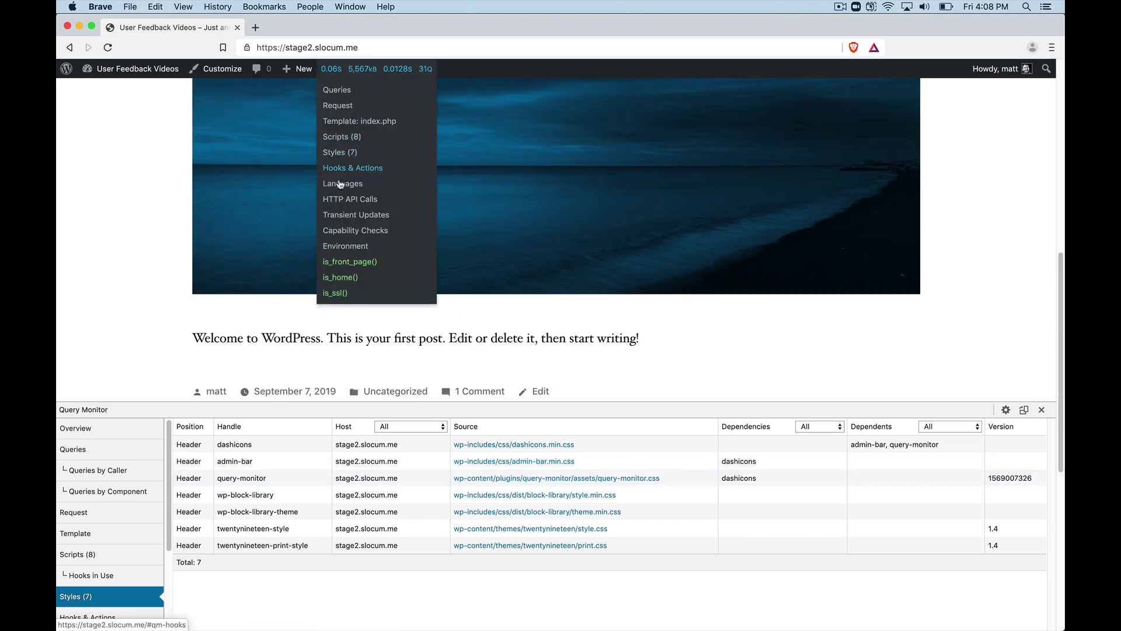
Step: Open Query Monitor's Overview to review the 31 database queries totalling 0.0128s
left_click(108, 431)
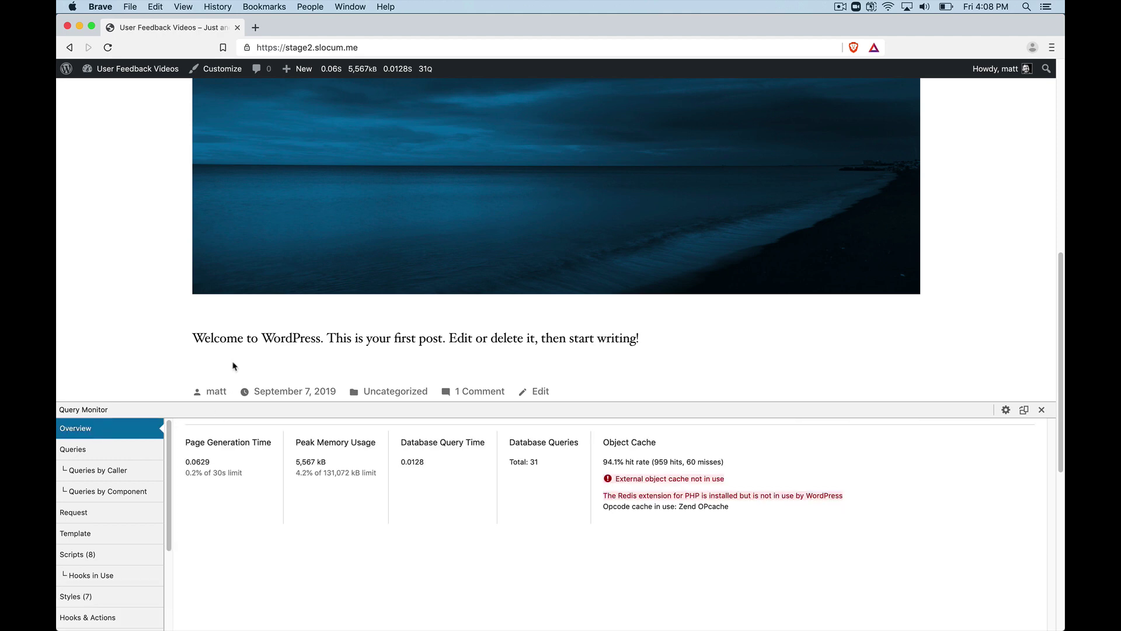
scroll(202, 333, "up", 8)
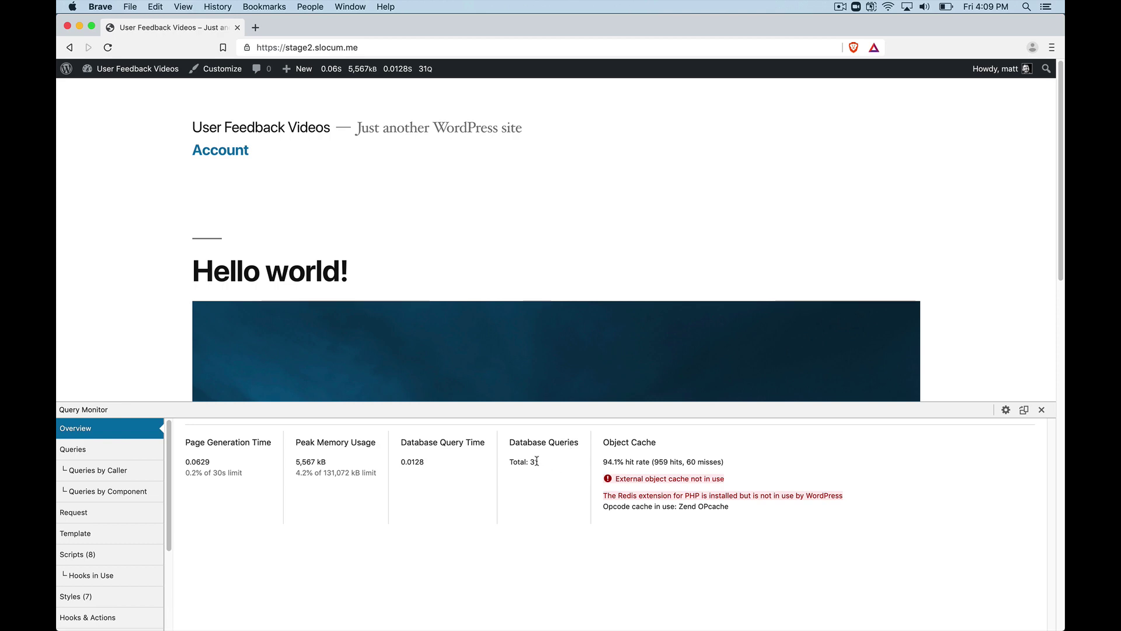
scroll(441, 329, "down", 3)
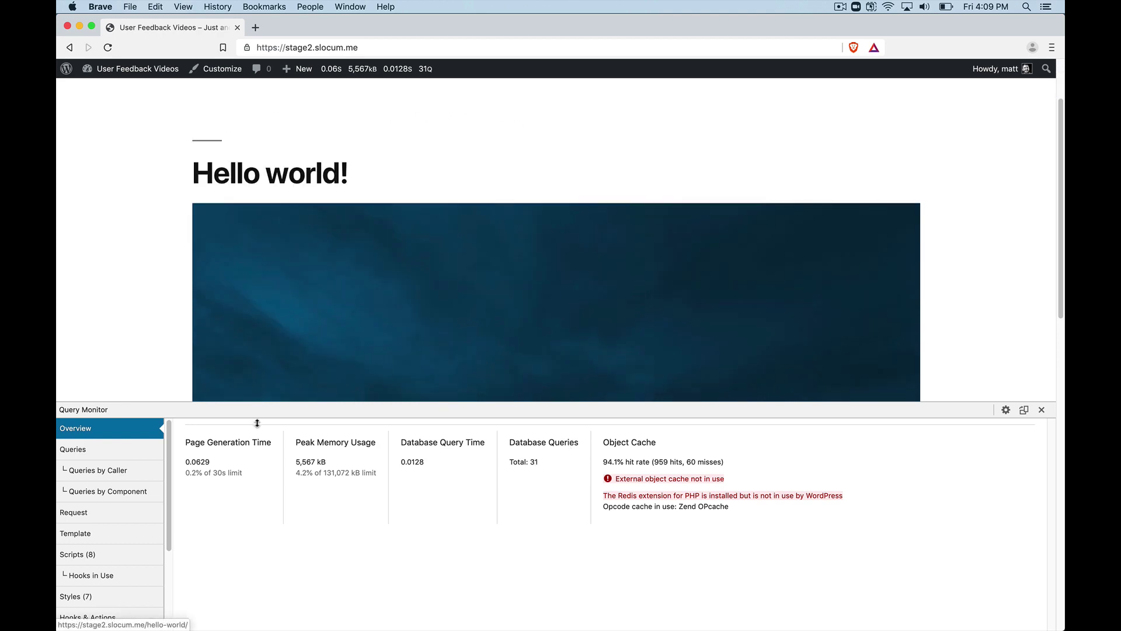
left_click(152, 450)
scroll(301, 468, "down", 20)
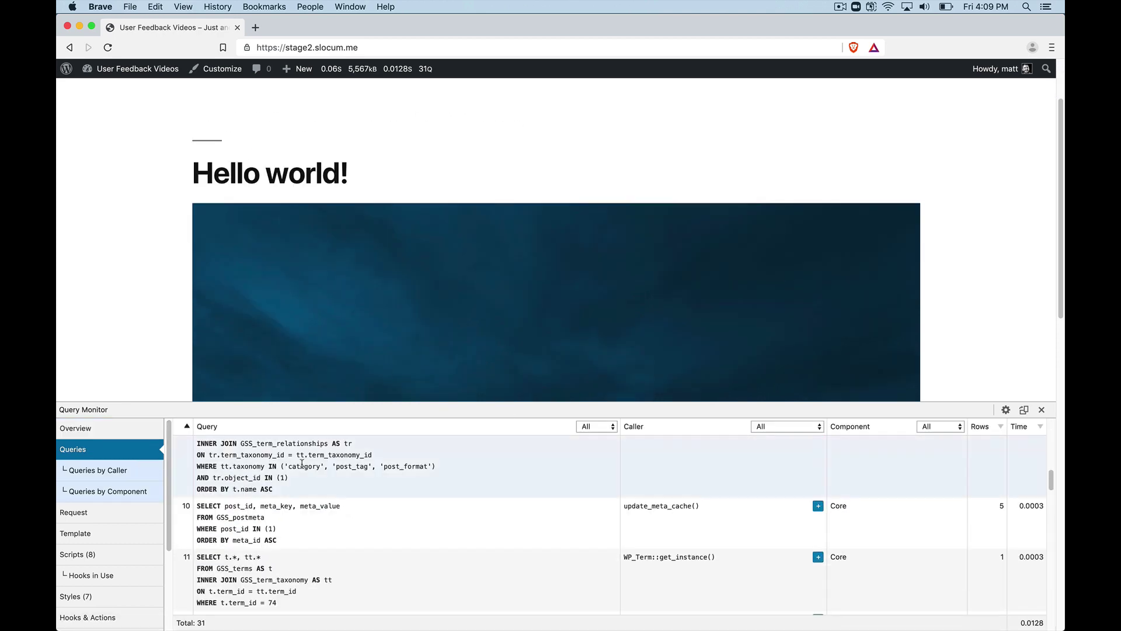
scroll(302, 468, "down", 10)
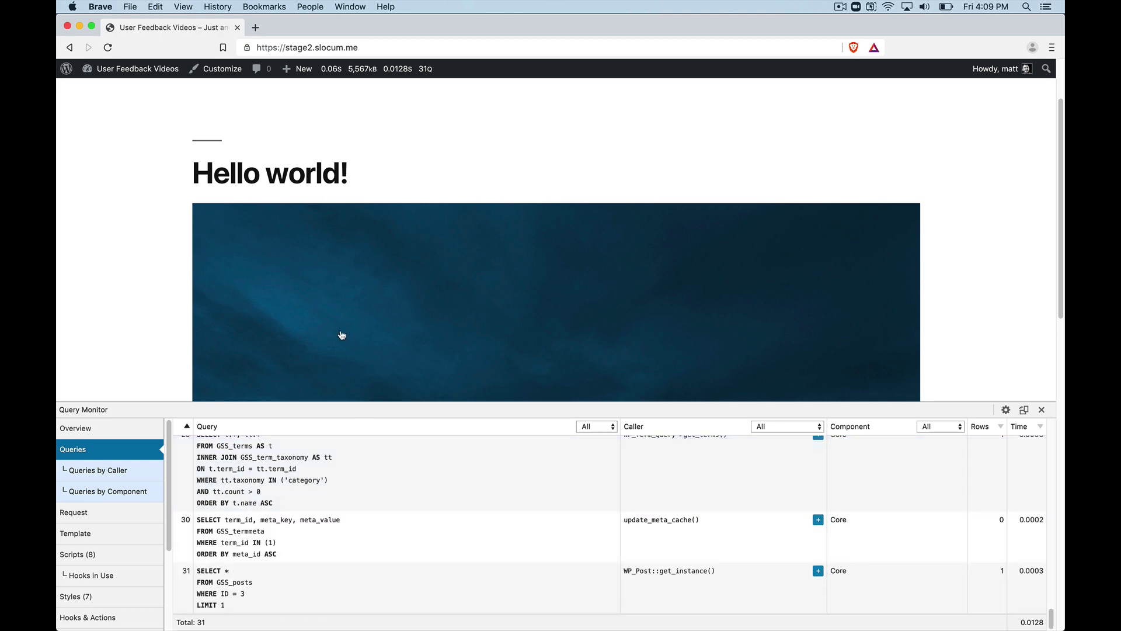
scroll(340, 333, "down", 20)
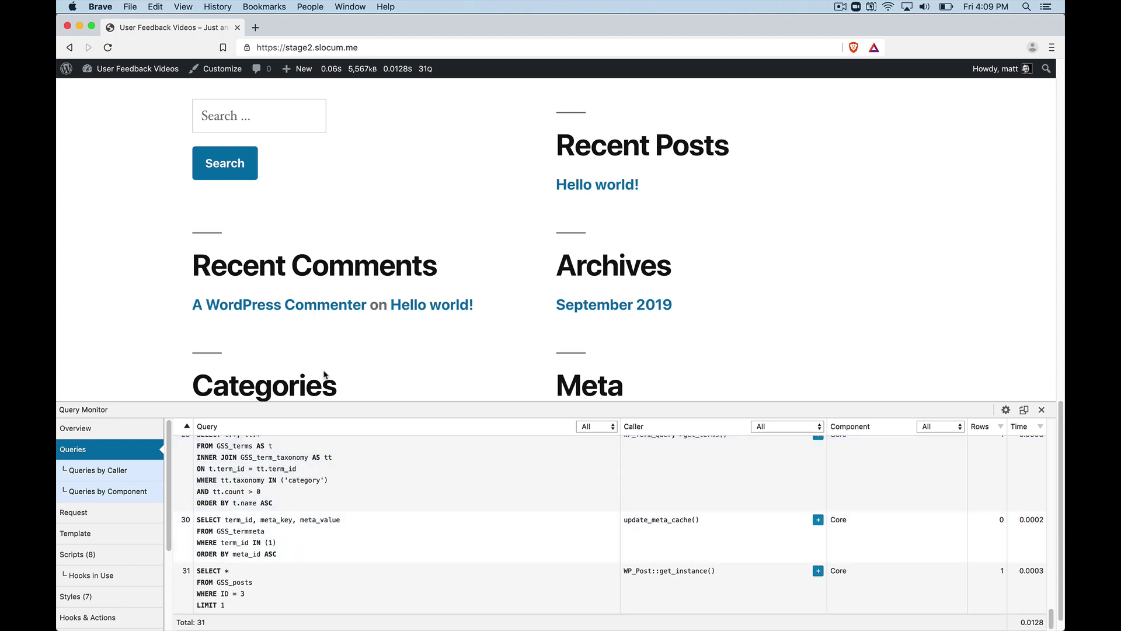
scroll(325, 374, "up", 10)
left_click(116, 422)
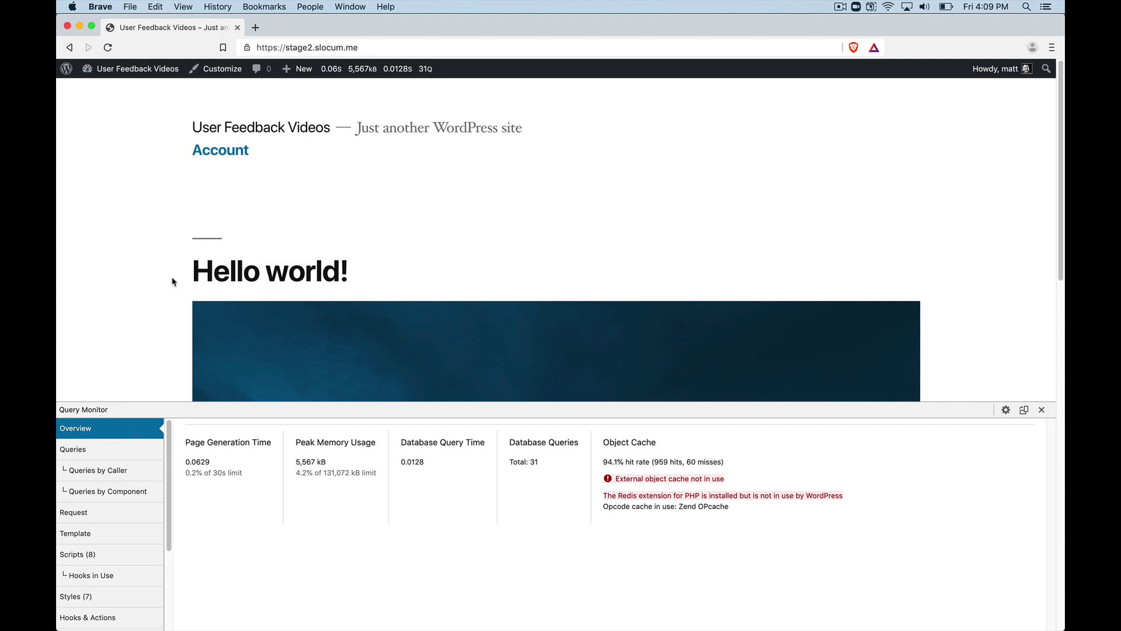
scroll(233, 298, "down", 6)
scroll(233, 294, "up", 6)
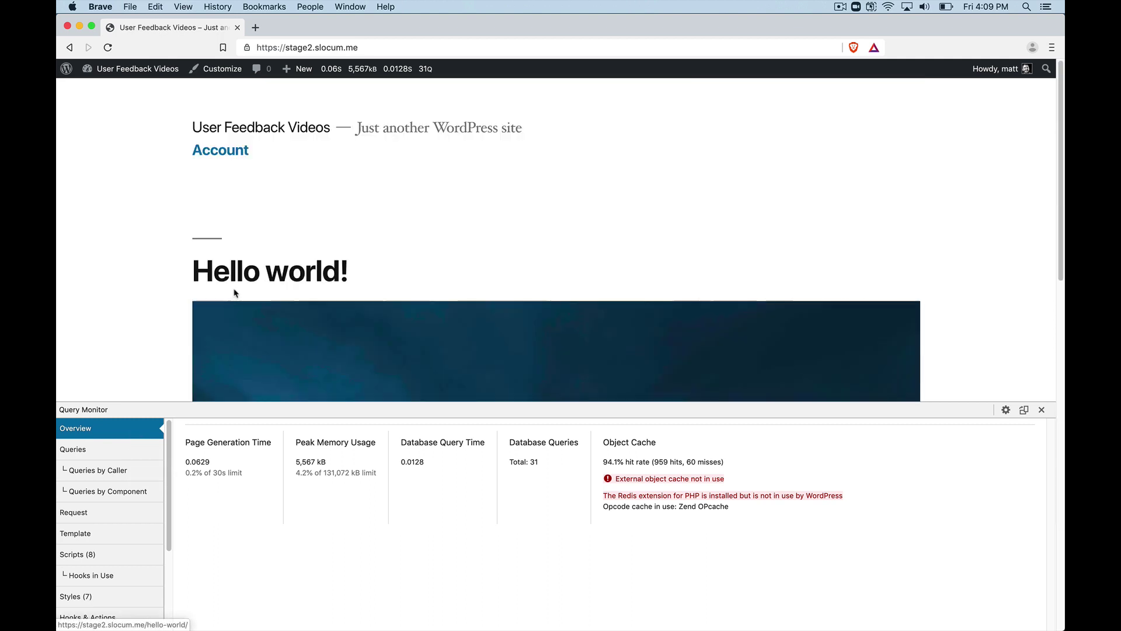
mouse_move(353, 70)
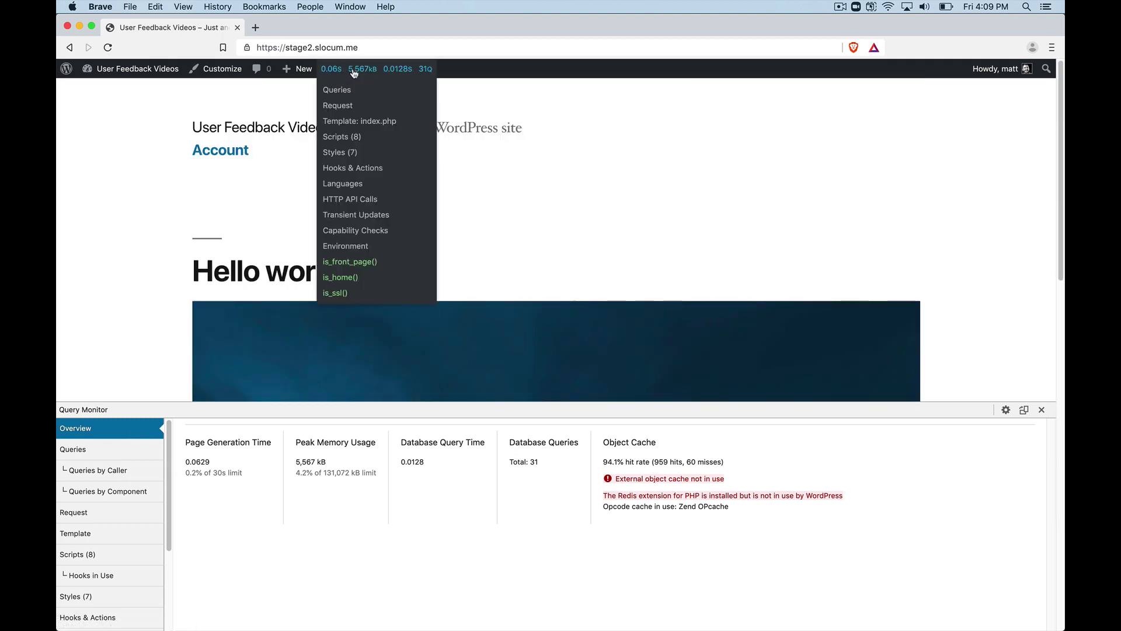
Step: Check the index.php template, go to the Dashboard, and close the Query Monitor panel
left_click(354, 122)
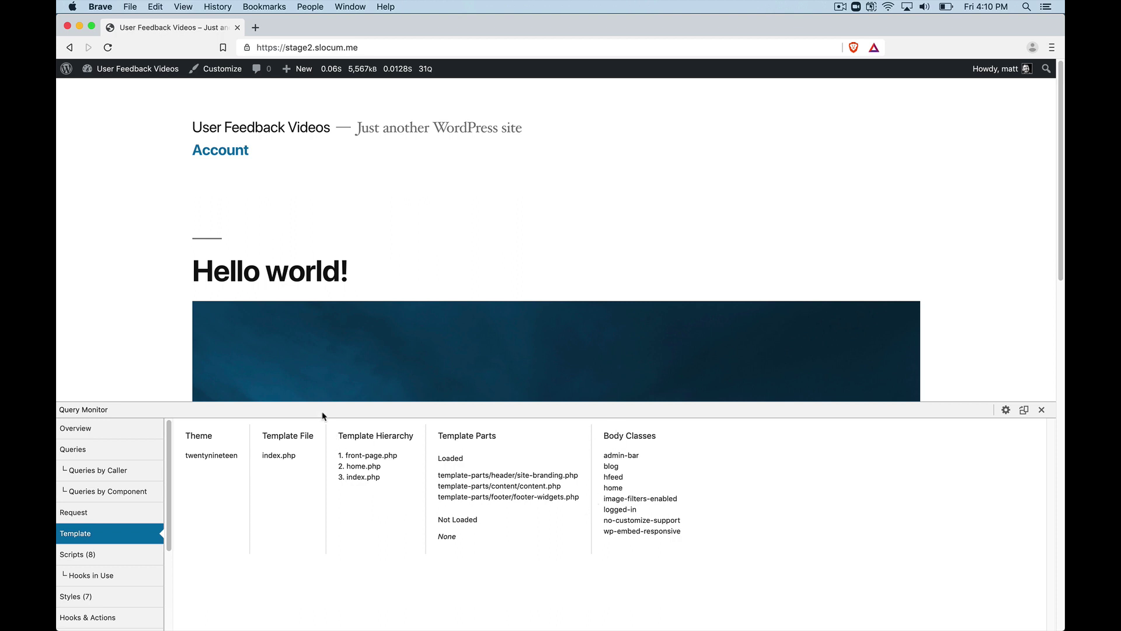
mouse_move(134, 69)
left_click(111, 90)
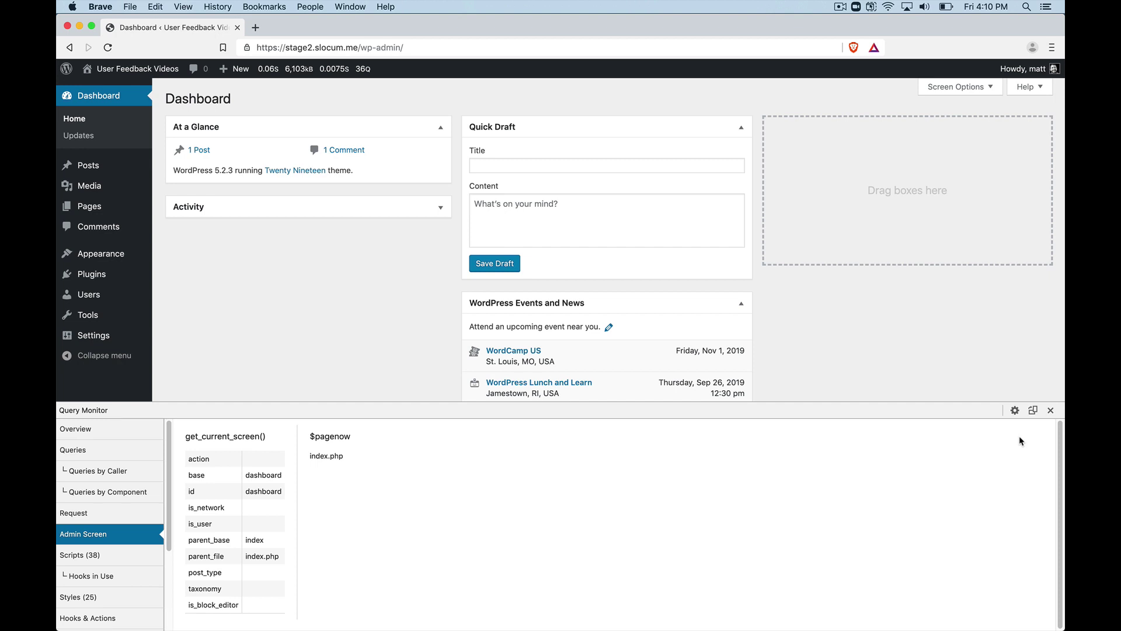
left_click(1049, 411)
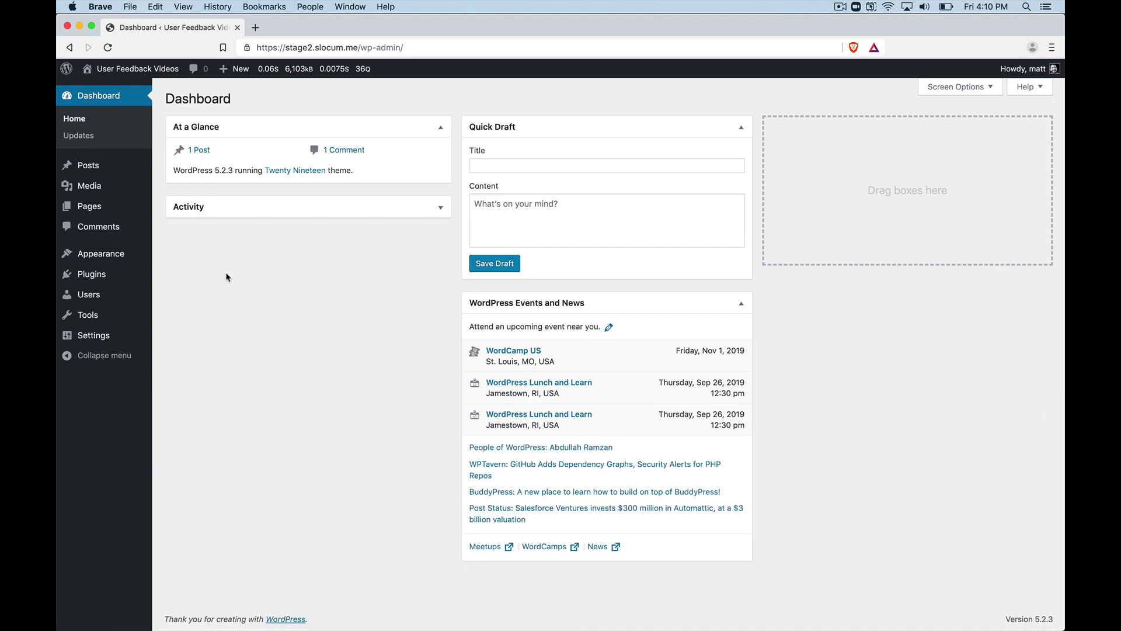
mouse_move(139, 253)
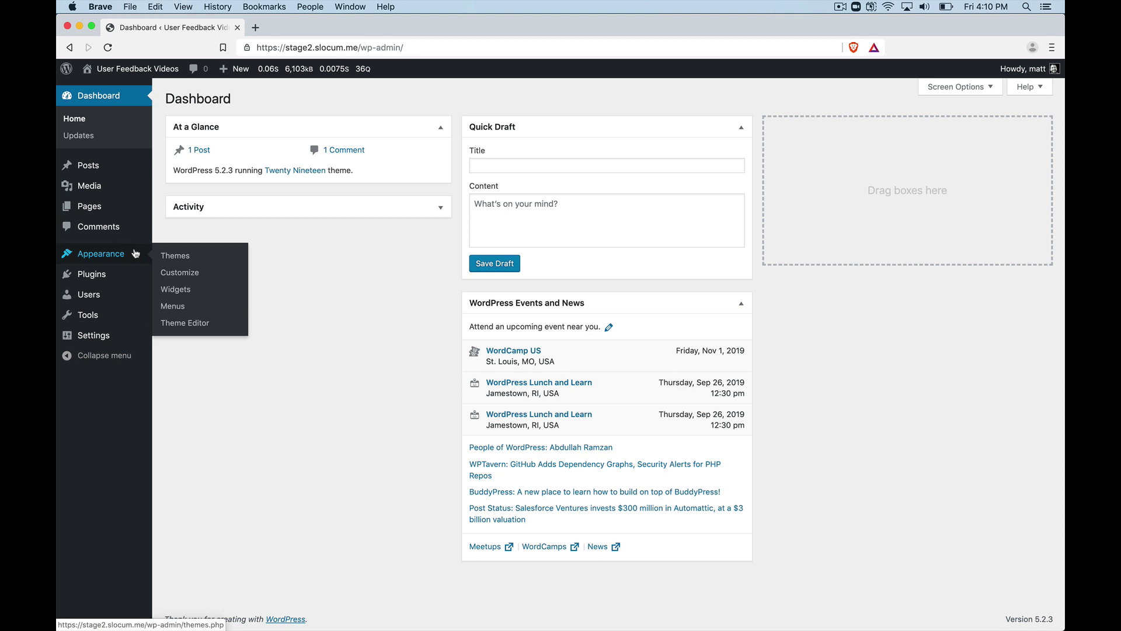
Step: Activate the Astra theme under Appearance > Themes and return to the Dashboard
left_click(186, 259)
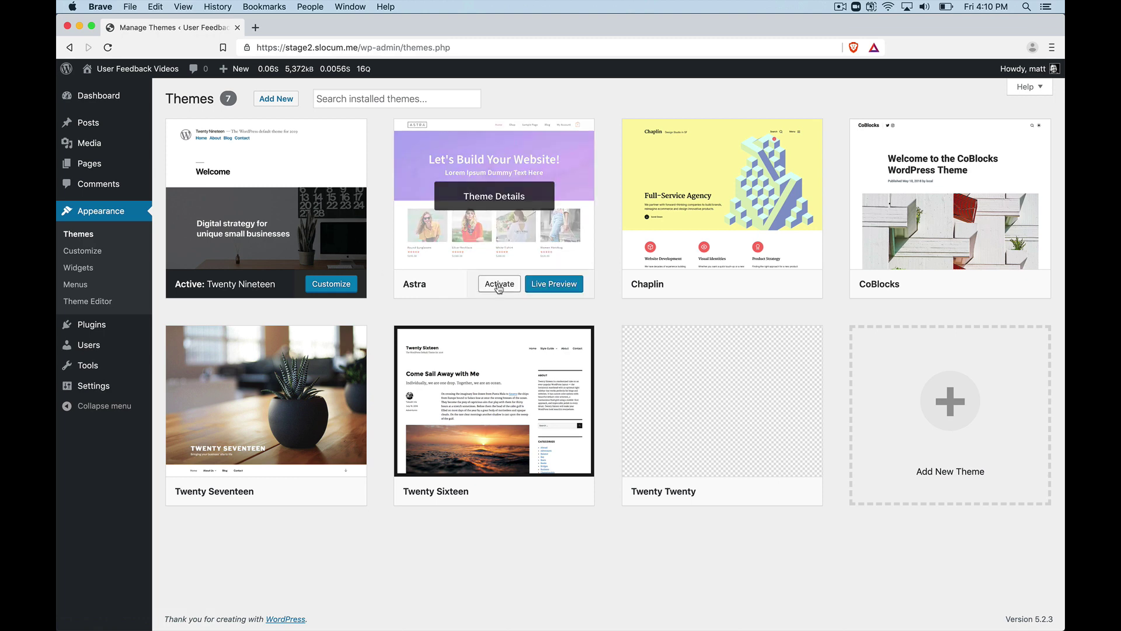
left_click(499, 286)
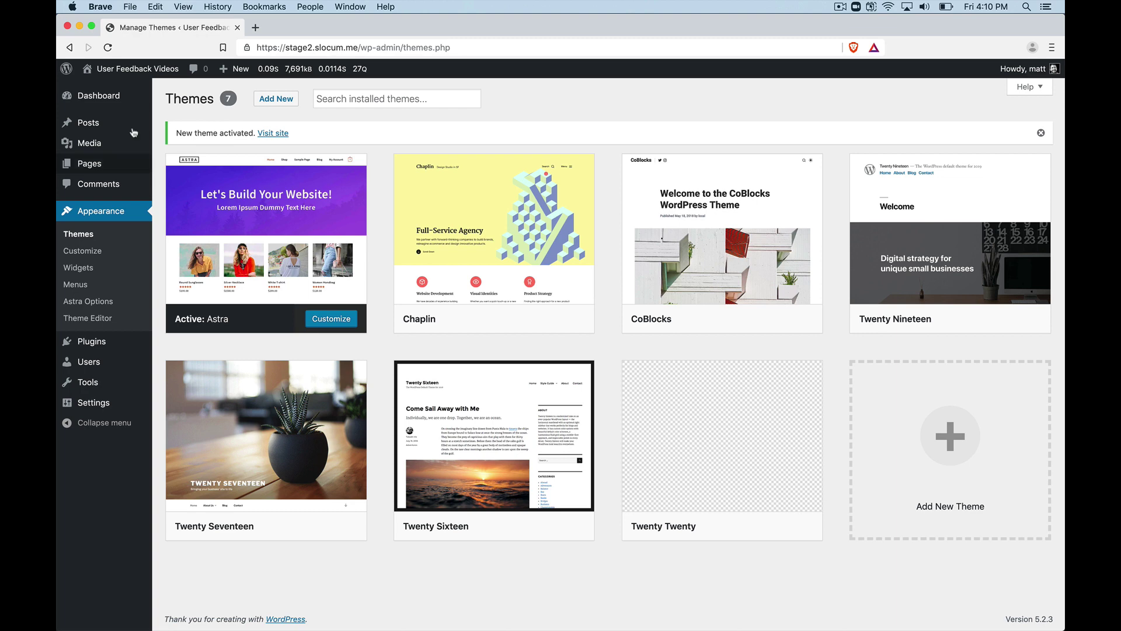
left_click(100, 96)
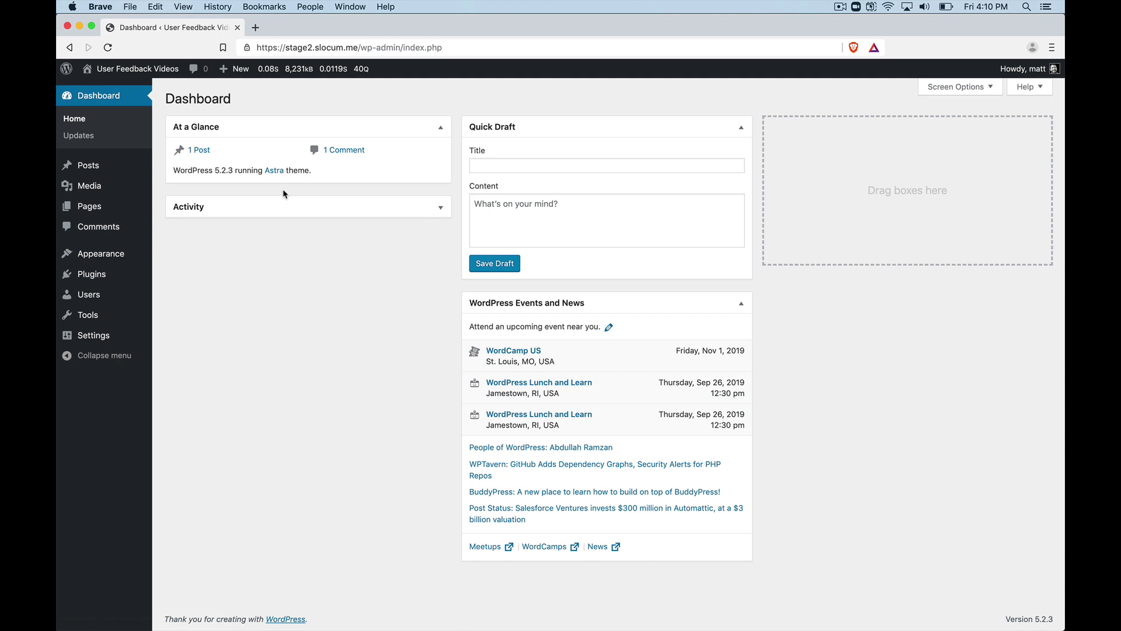
mouse_move(297, 69)
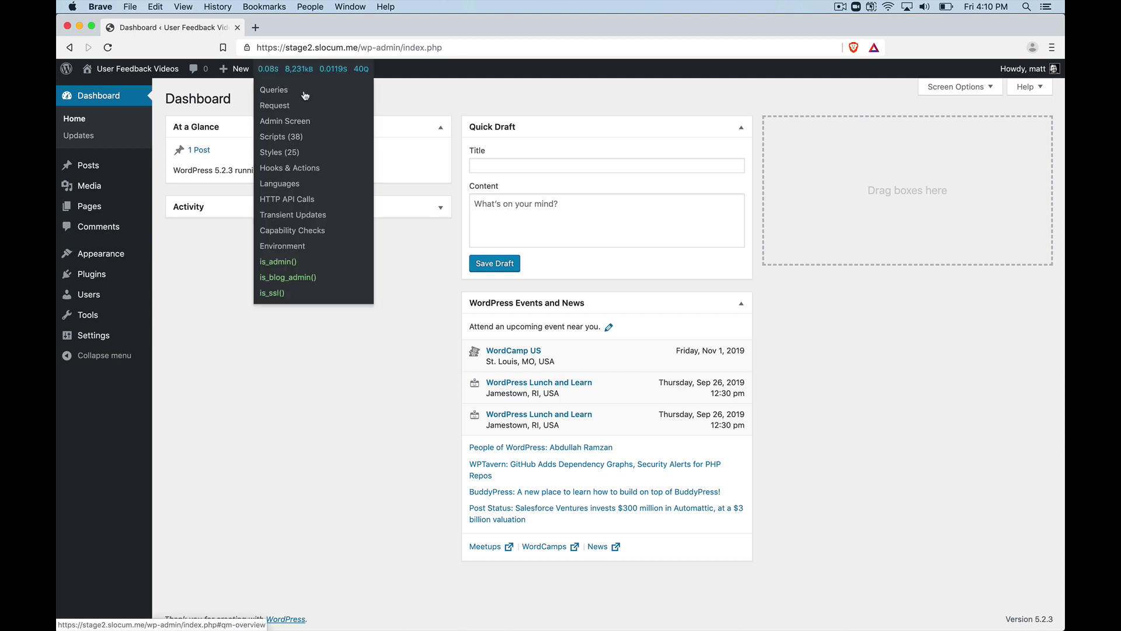
left_click(300, 138)
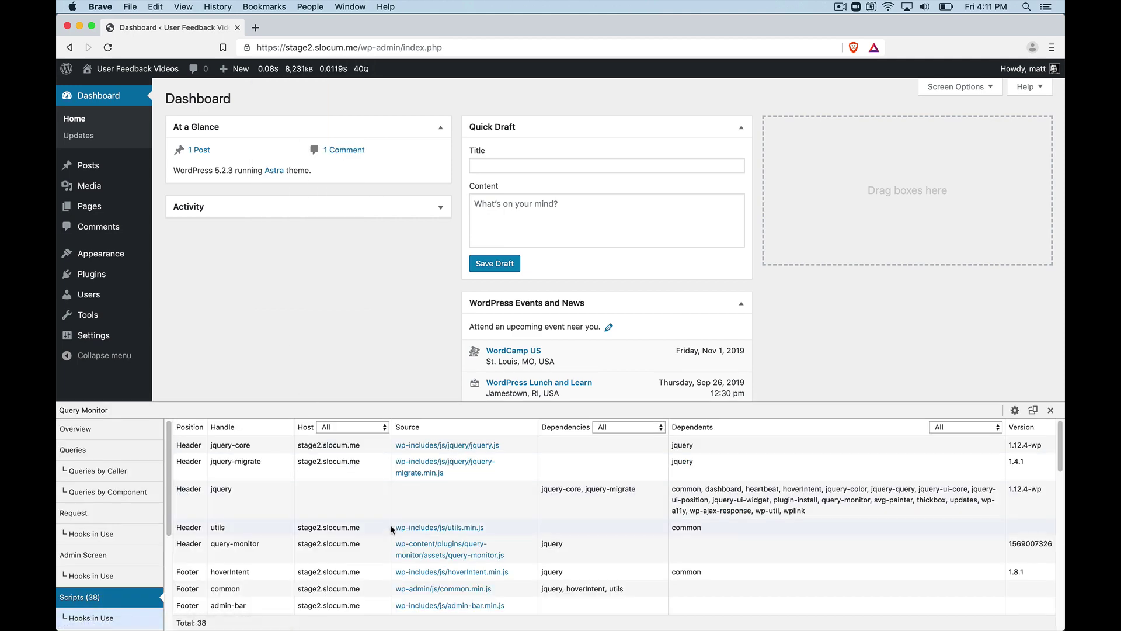
scroll(390, 524, "down", 10)
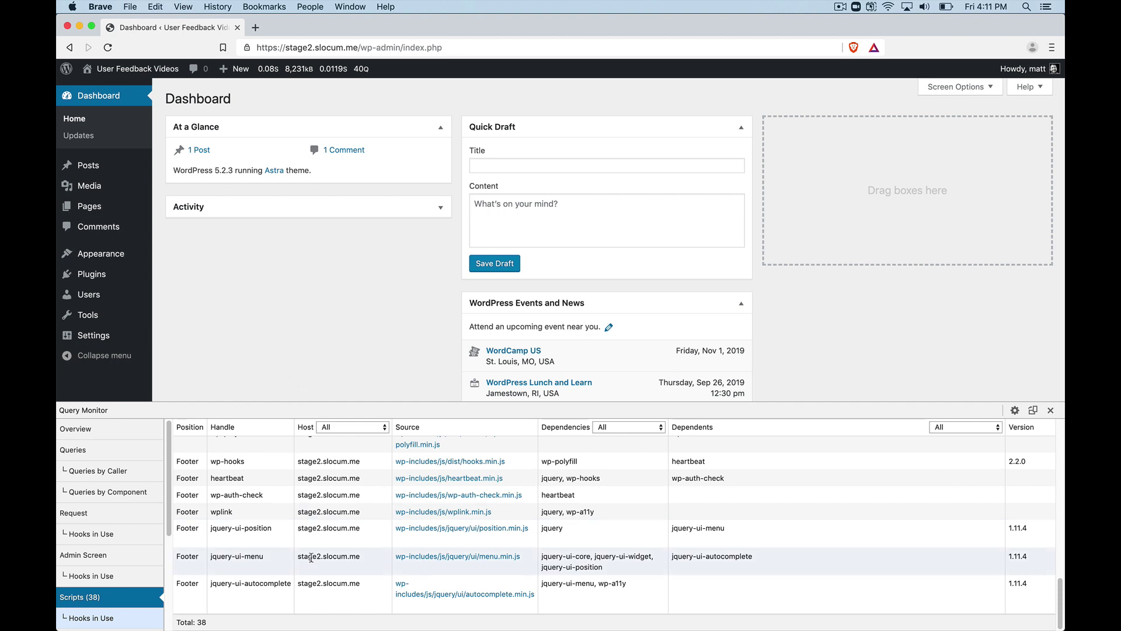
scroll(314, 540, "up", 10)
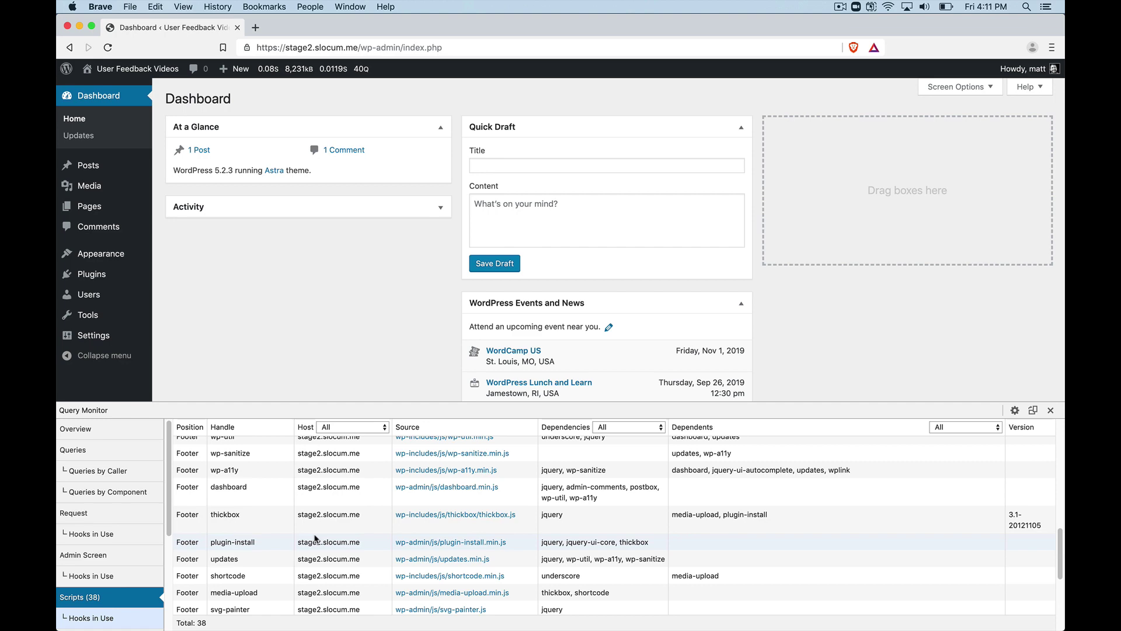
left_click(1050, 409)
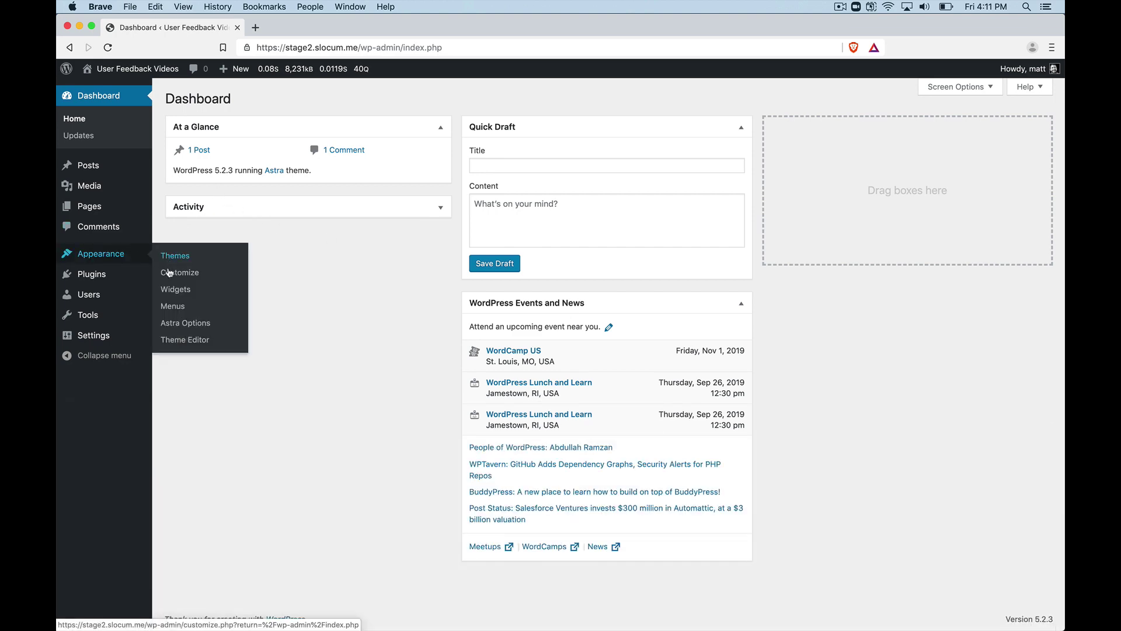
Step: Install the importer plugin from Astra Options to reach the 107-template starter library
mouse_move(105, 257)
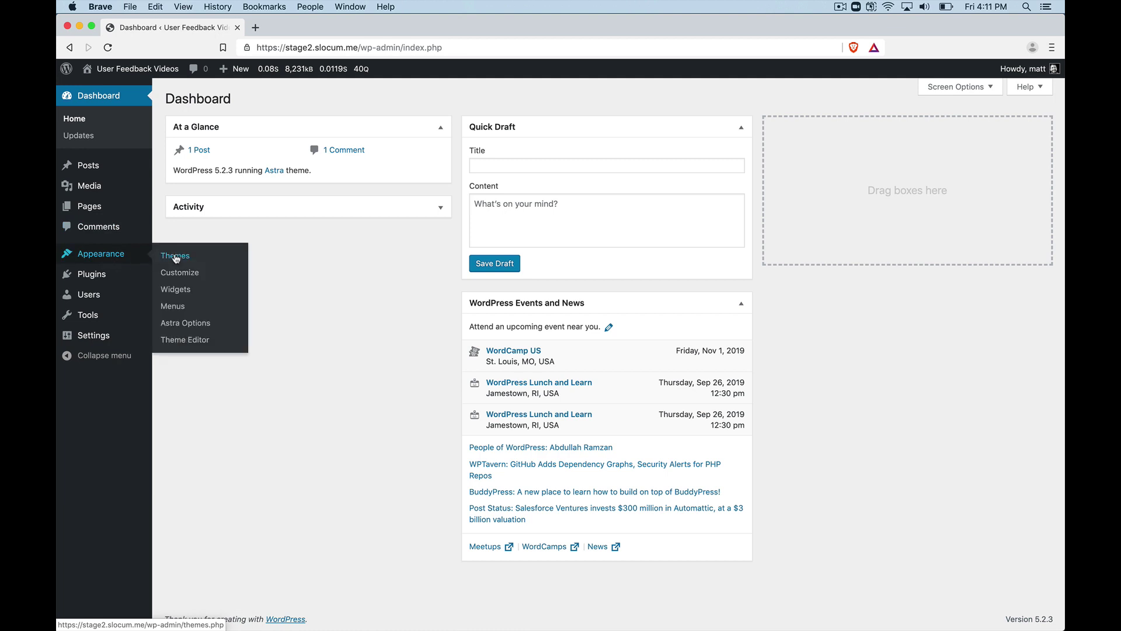
left_click(191, 324)
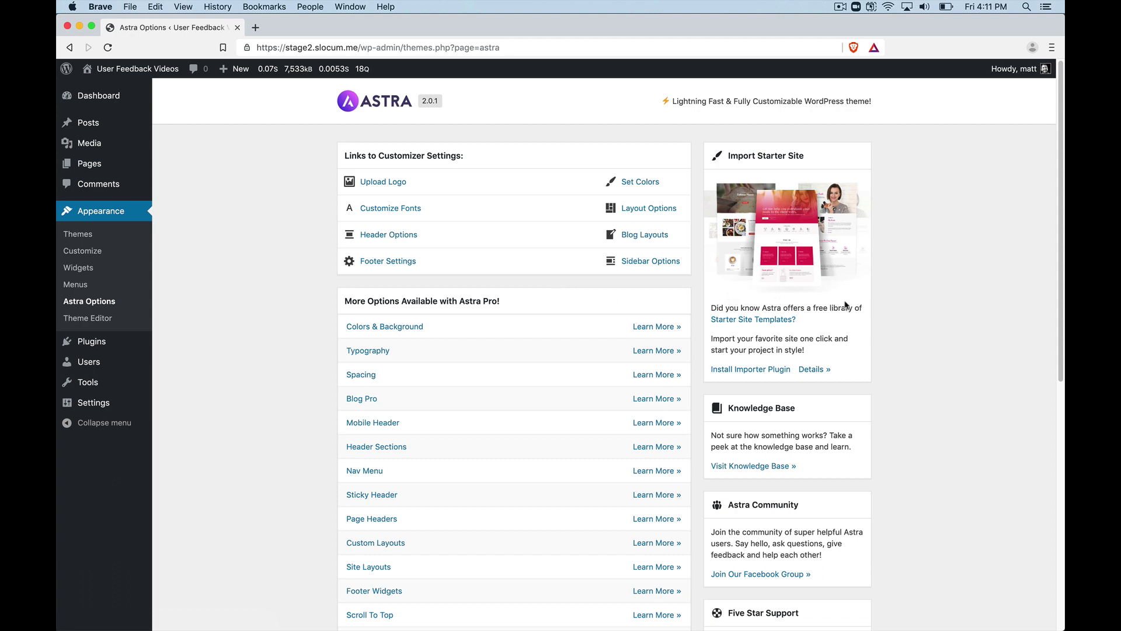
left_click(762, 370)
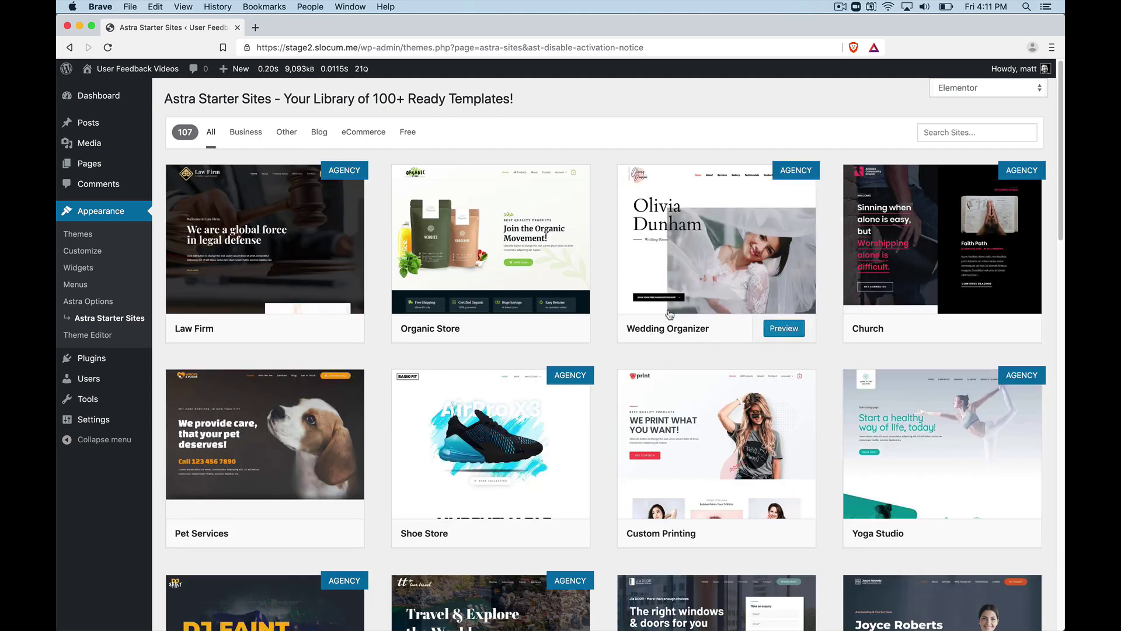
Step: Filter starter sites to Free eCommerce templates, keeping Elementor as the page builder
left_click(408, 132)
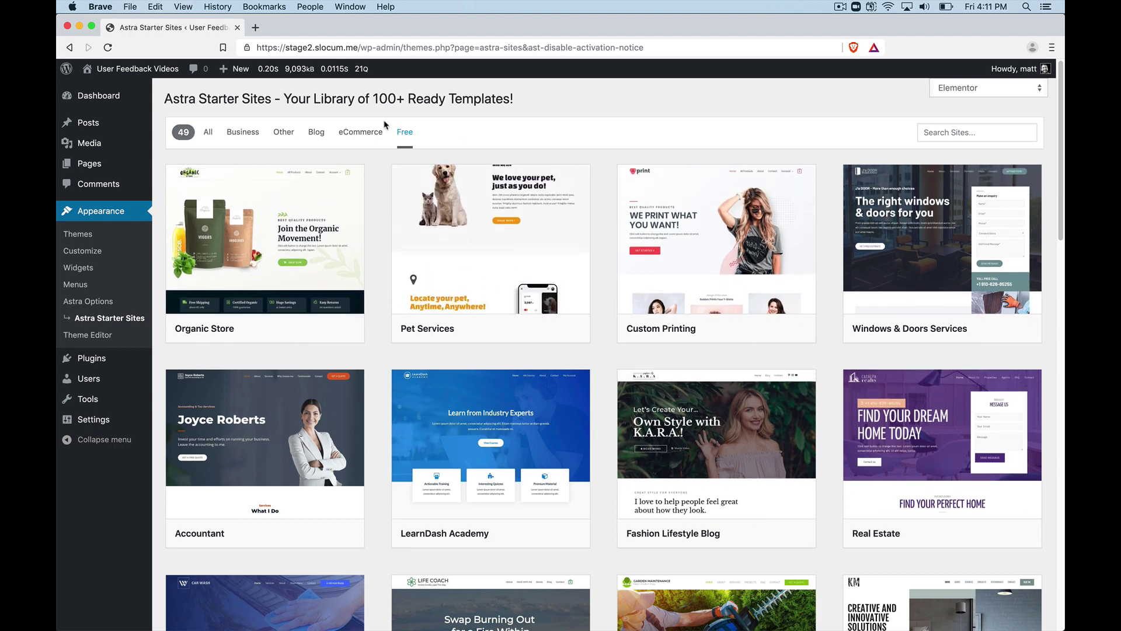
left_click(374, 135)
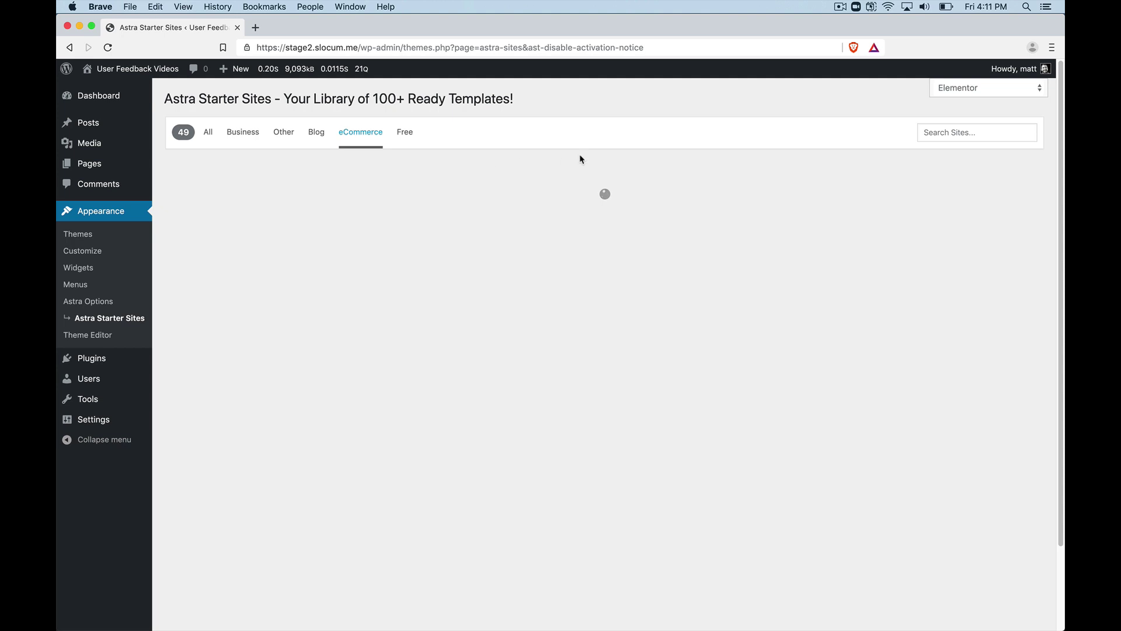
left_click(982, 93)
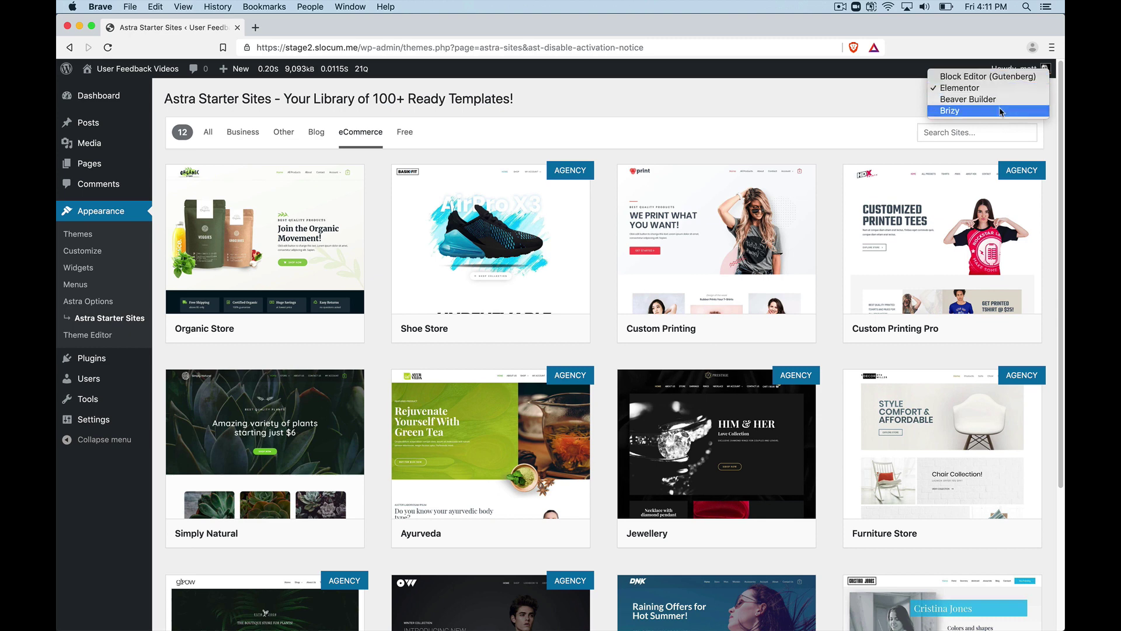
left_click(652, 119)
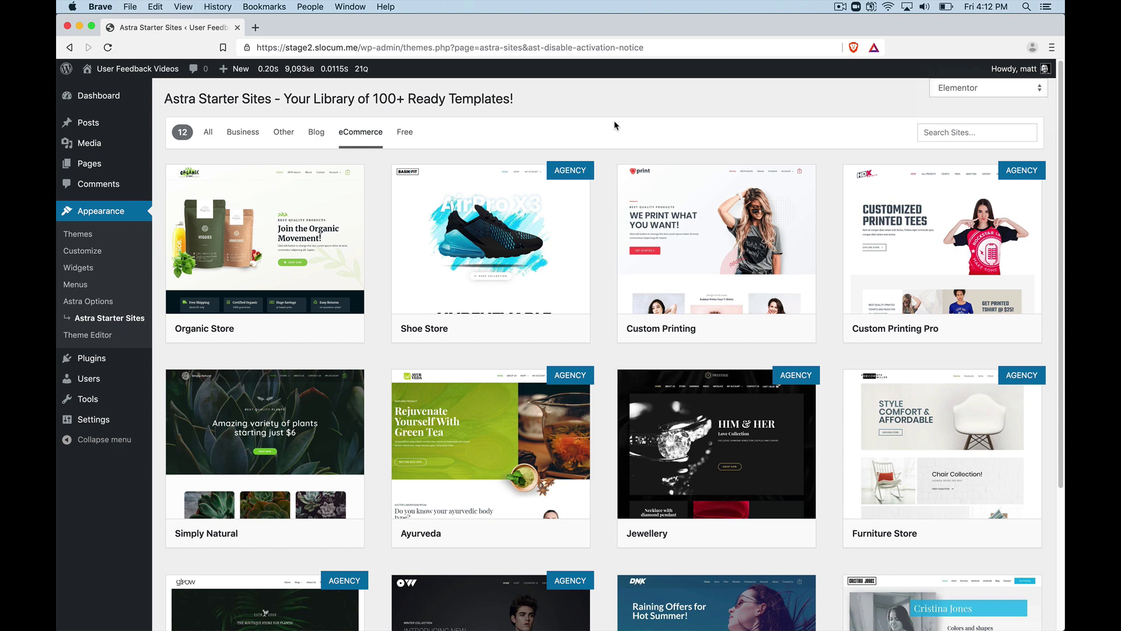
mouse_move(784, 336)
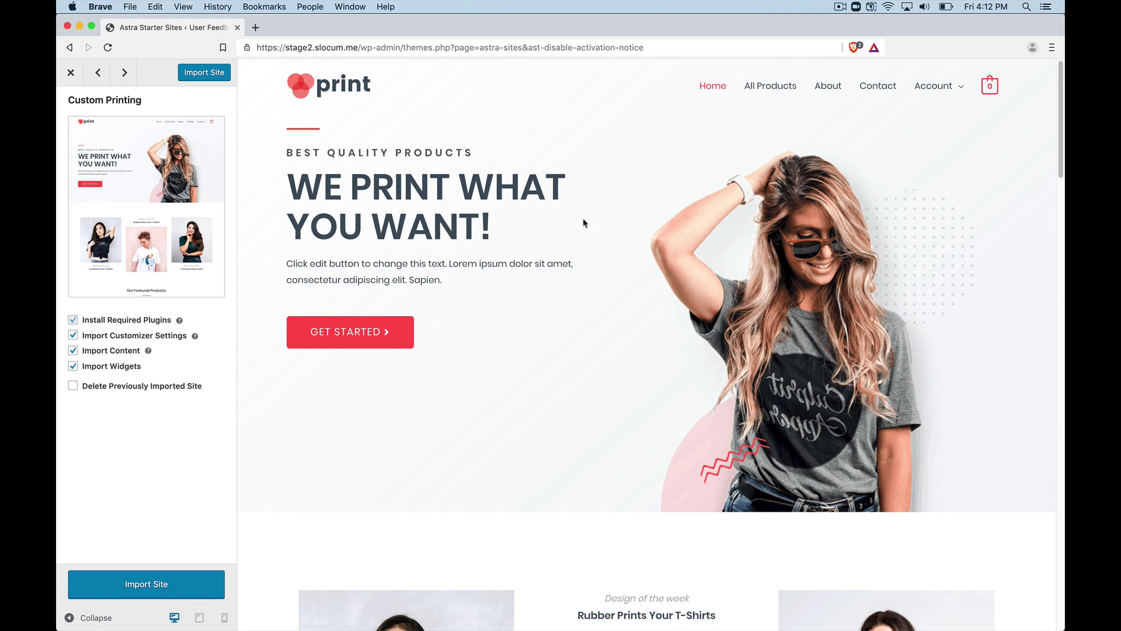
Step: Look through the Custom Printing template preview and start its import
scroll(537, 349, "down", 20)
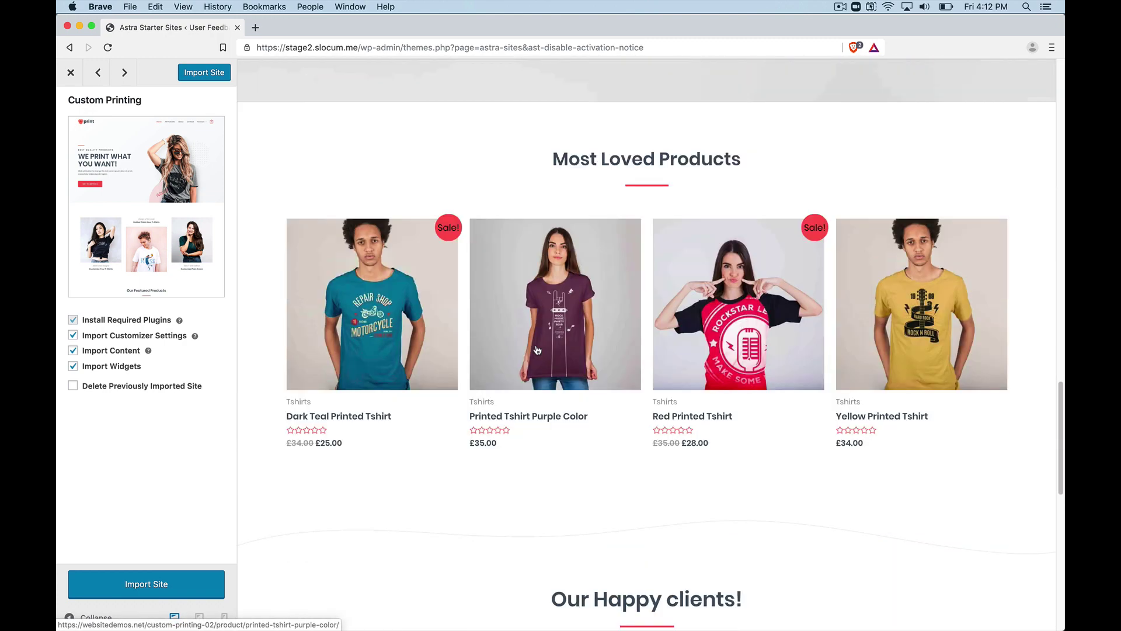
scroll(534, 350, "down", 4)
scroll(533, 350, "up", 15)
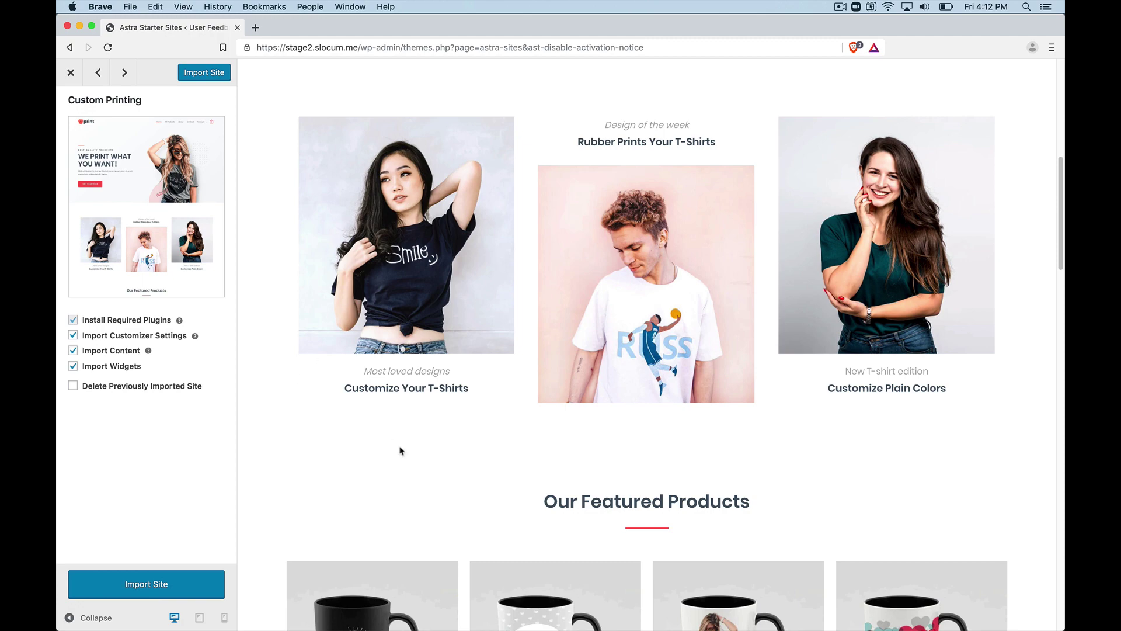
scroll(401, 449, "down", 8)
scroll(401, 449, "down", 9)
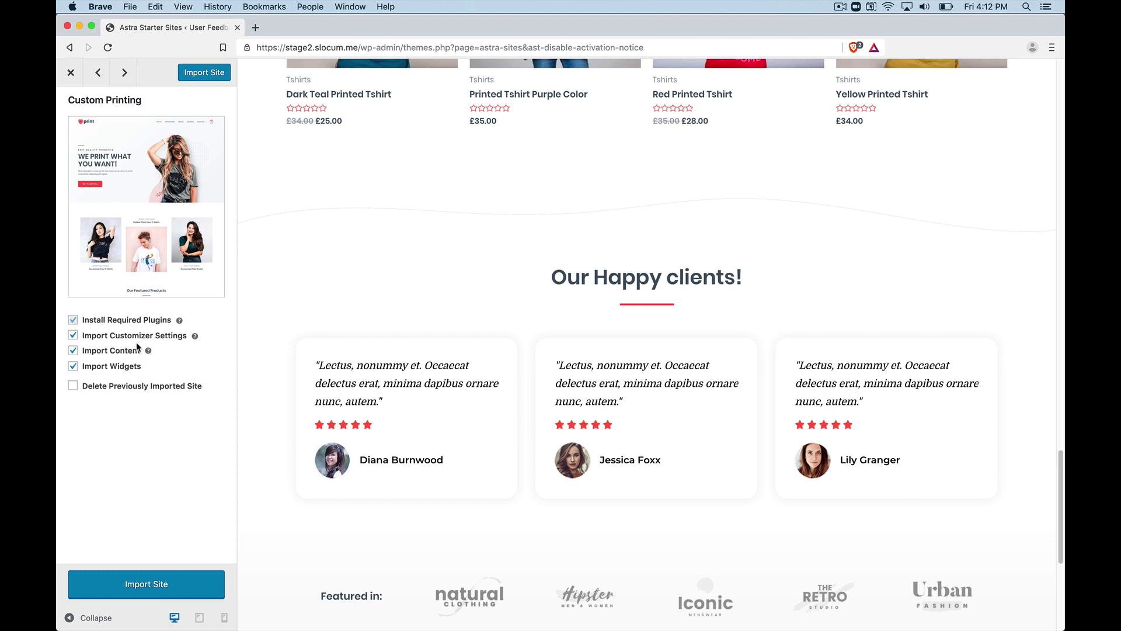
left_click(180, 593)
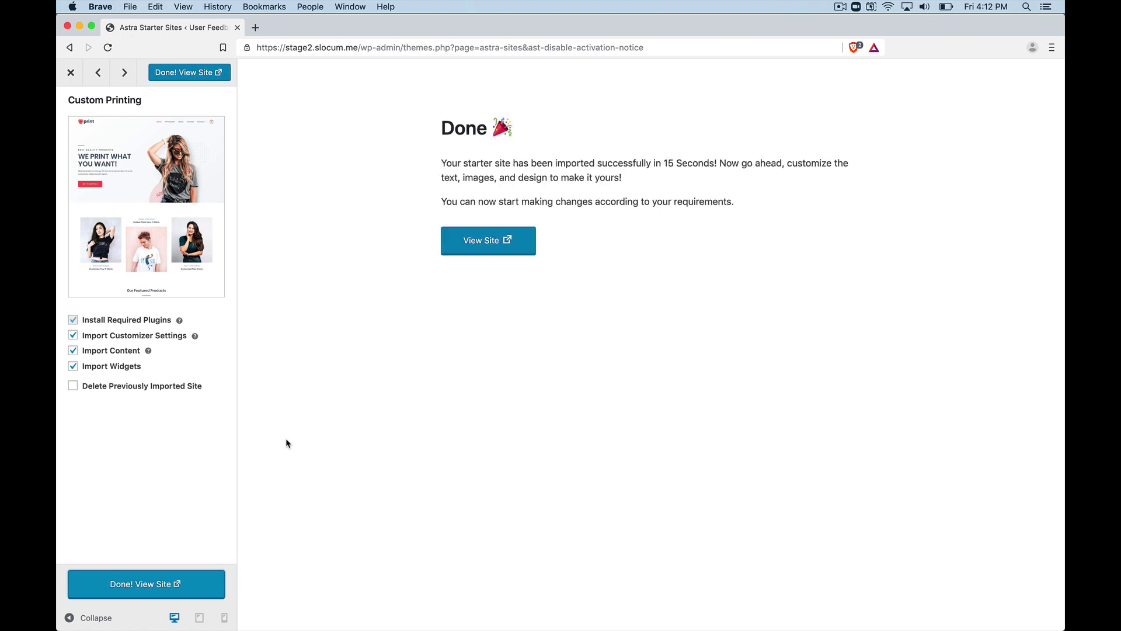
left_click(467, 240)
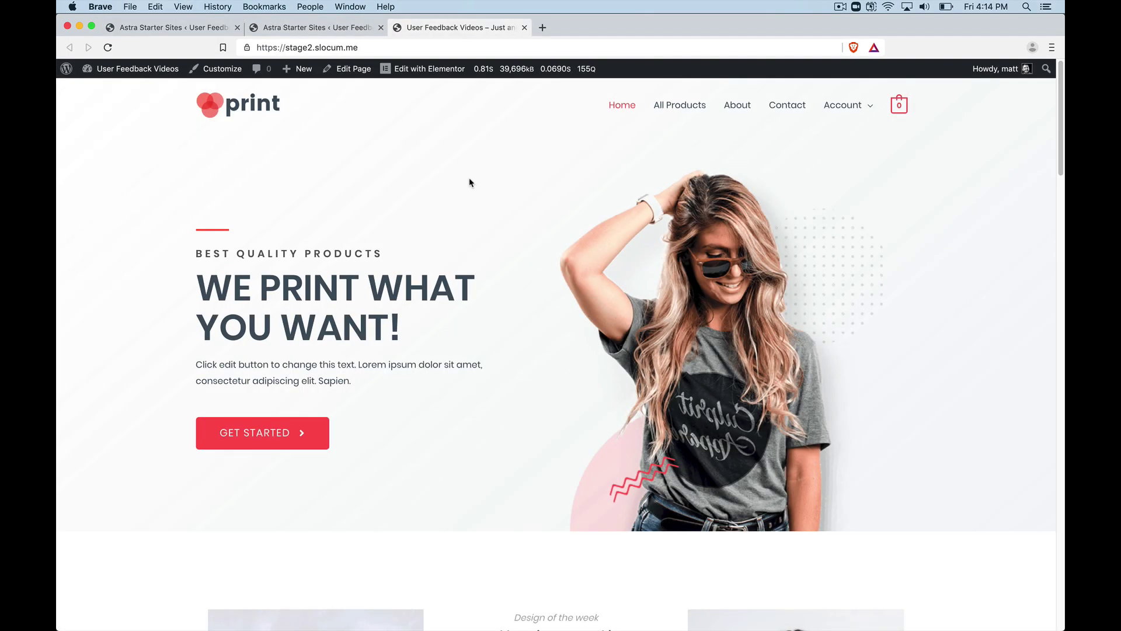
scroll(483, 240, "down", 15)
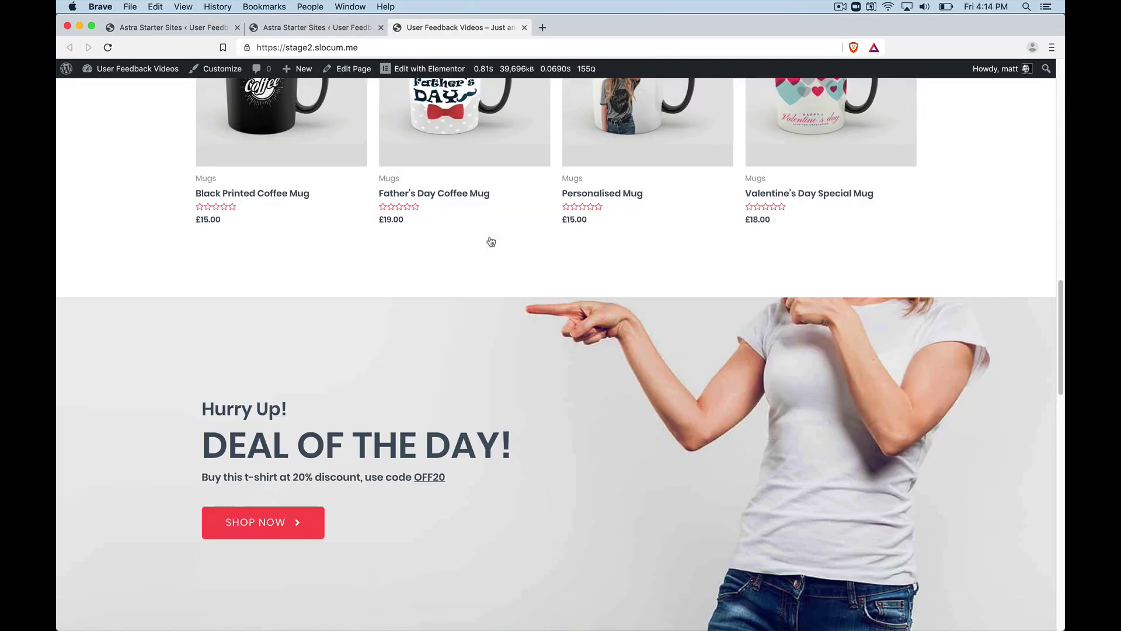
scroll(490, 241, "down", 15)
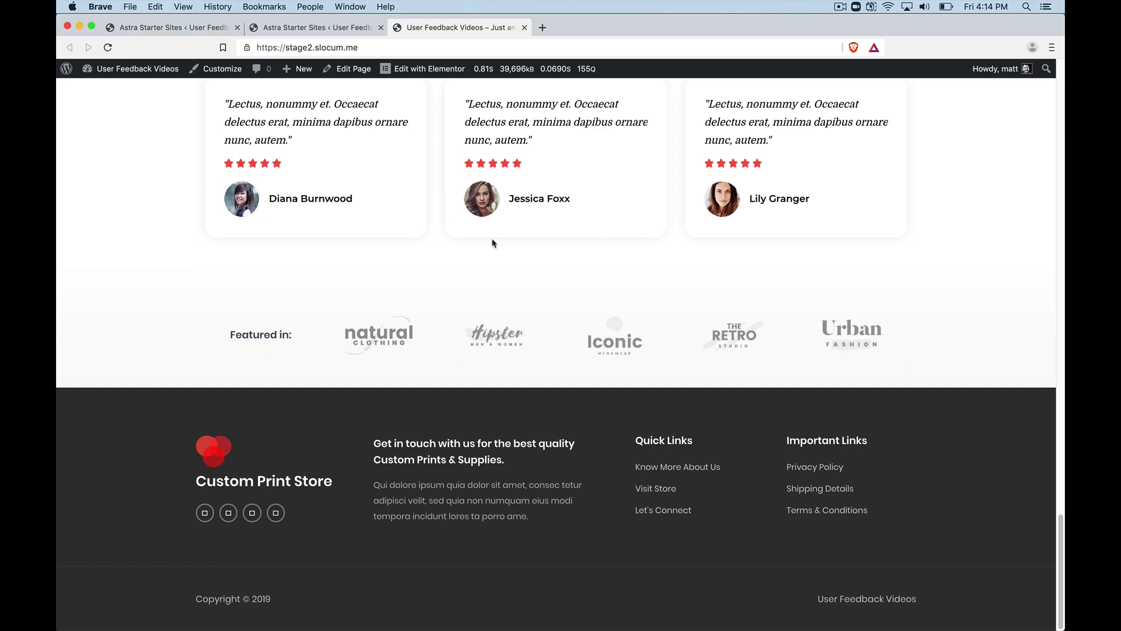
scroll(485, 273, "up", 20)
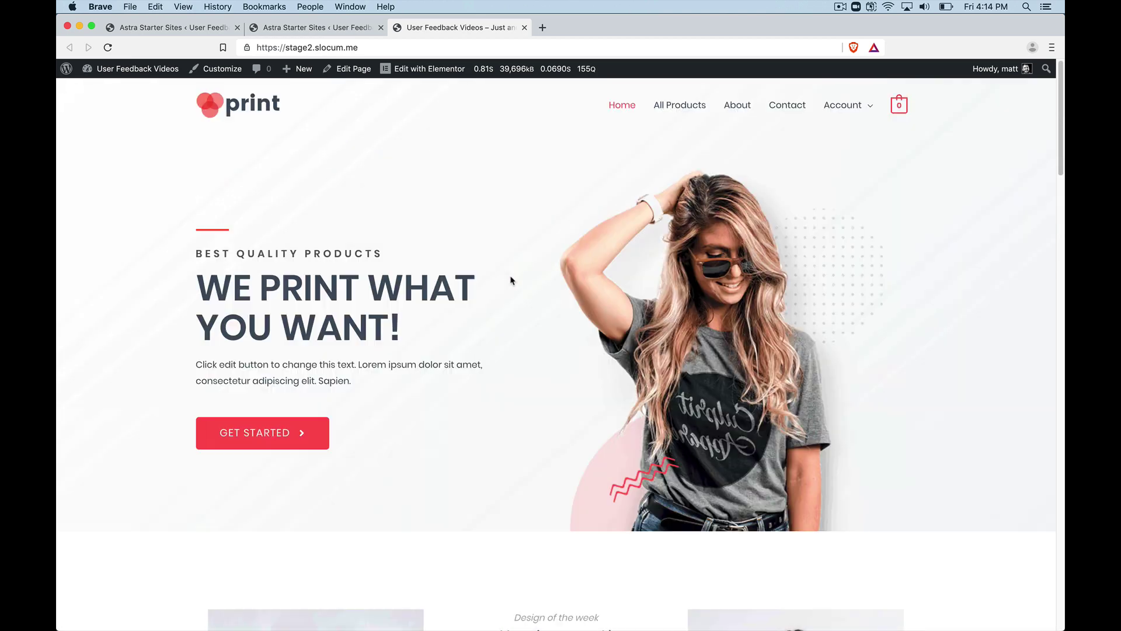
mouse_move(413, 75)
mouse_move(518, 78)
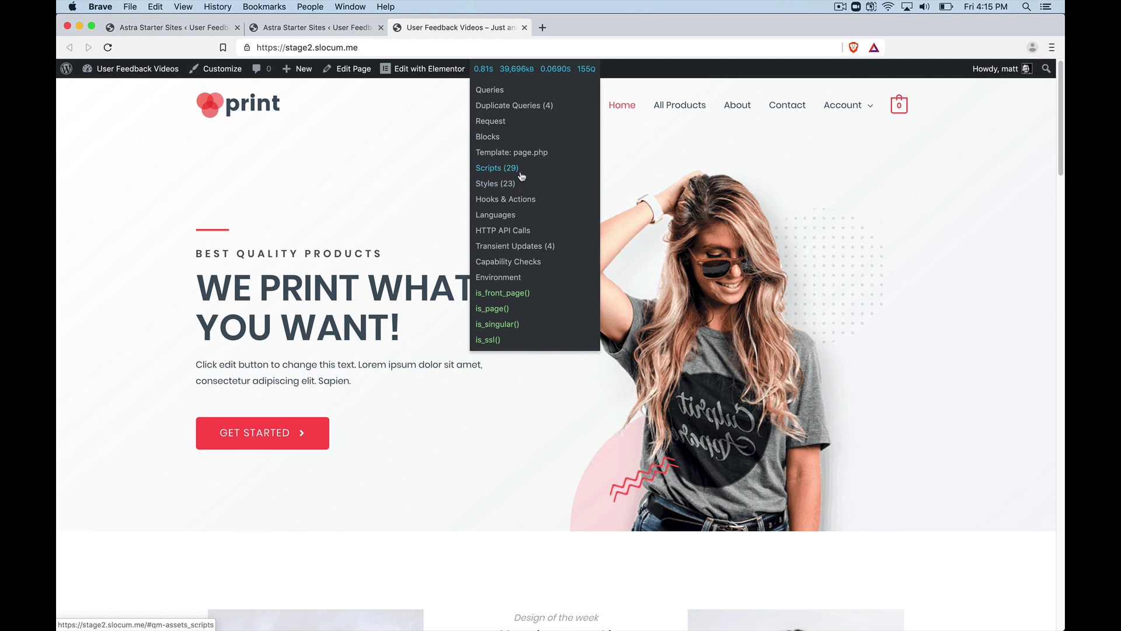
Step: Browse the homepage's Scripts table, then switch Query Monitor to the Overview
left_click(497, 168)
scroll(564, 198, "down", 10)
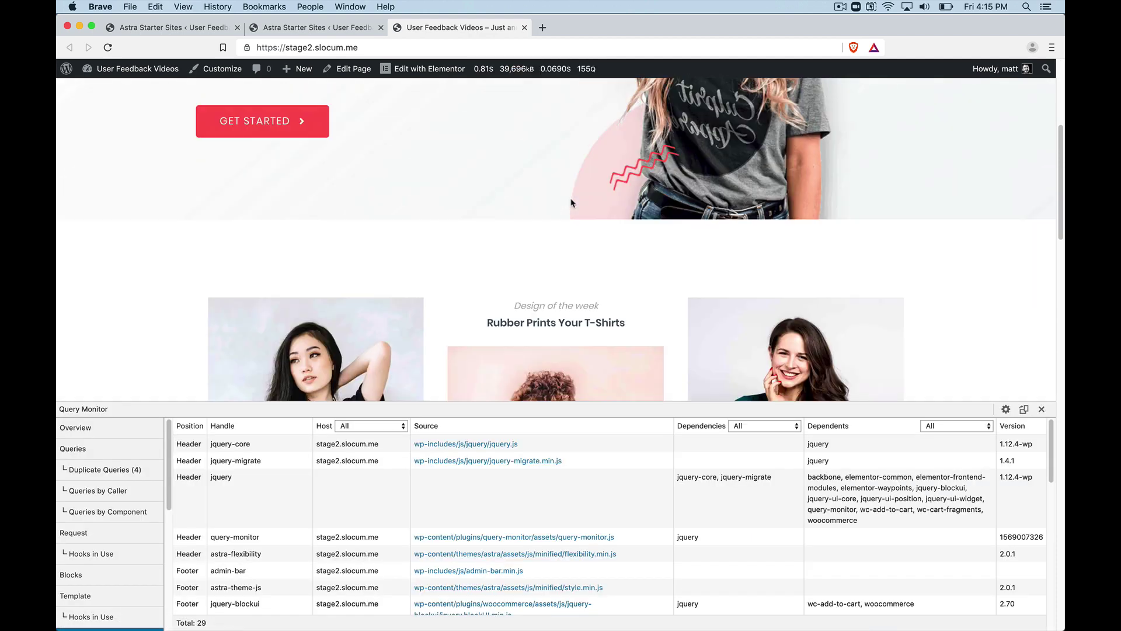
scroll(571, 203, "down", 8)
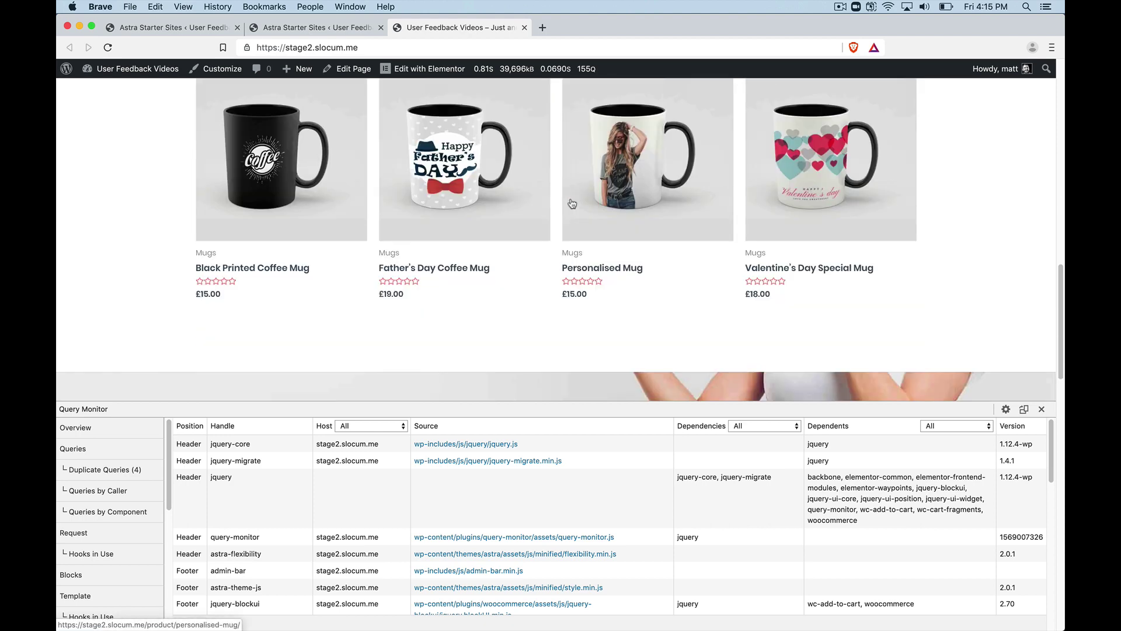
scroll(559, 220, "down", 10)
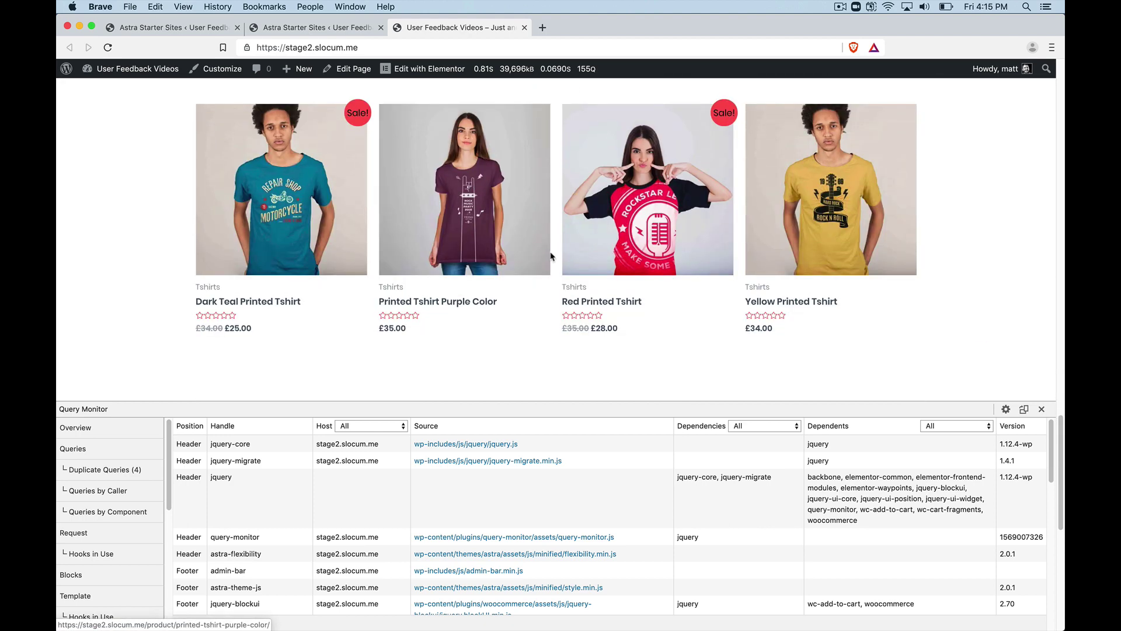
scroll(472, 476, "down", 10)
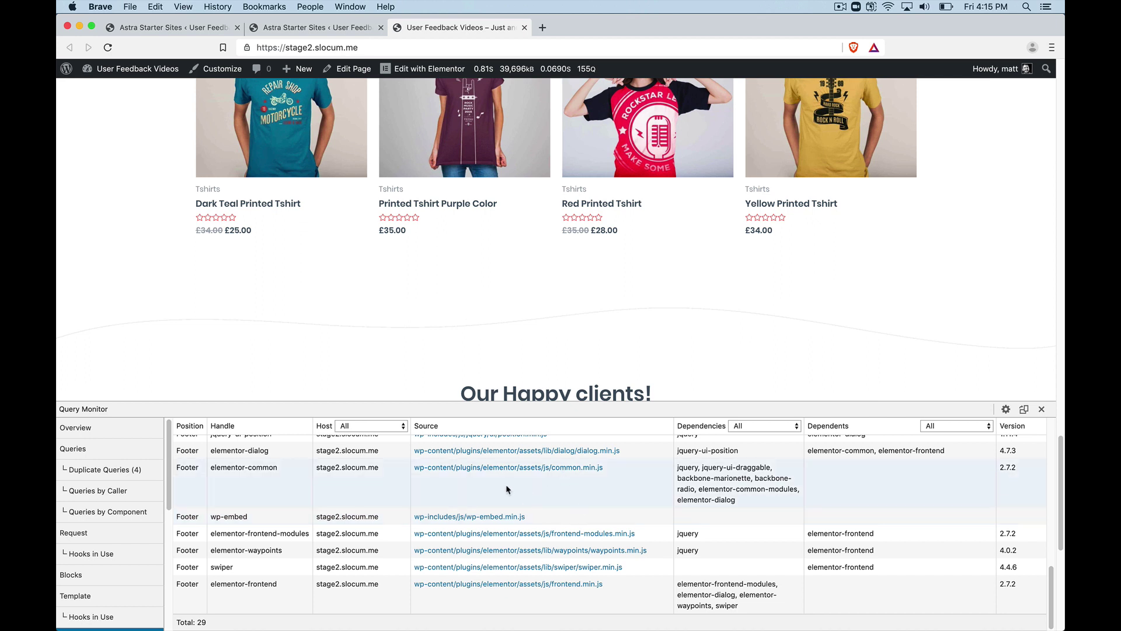
scroll(468, 502, "up", 5)
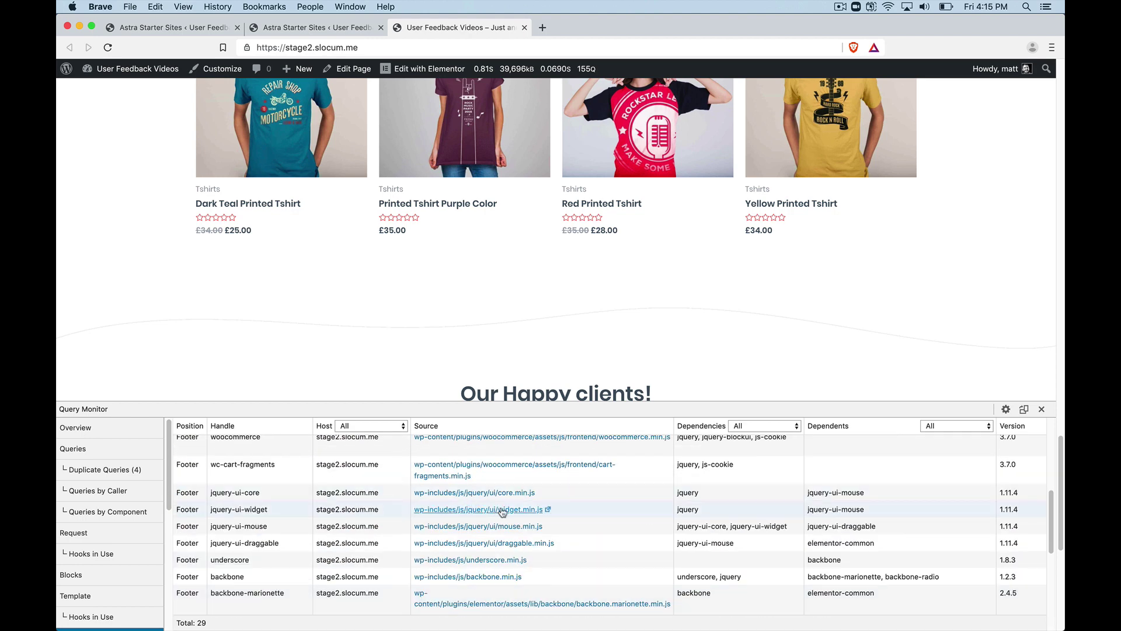
scroll(502, 512, "up", 5)
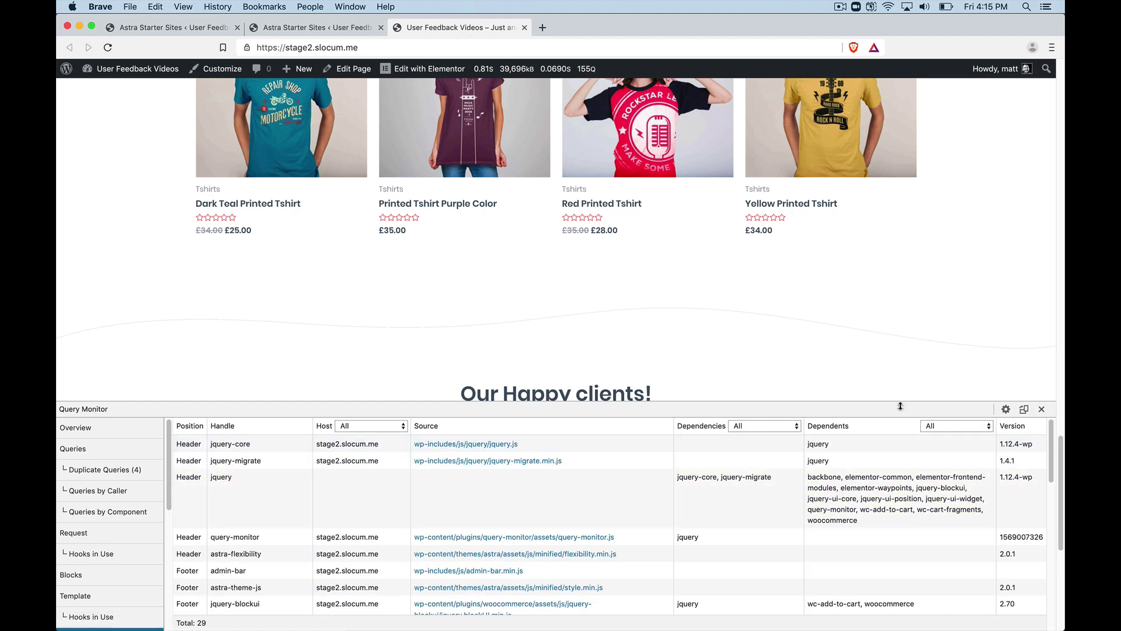
left_click(137, 428)
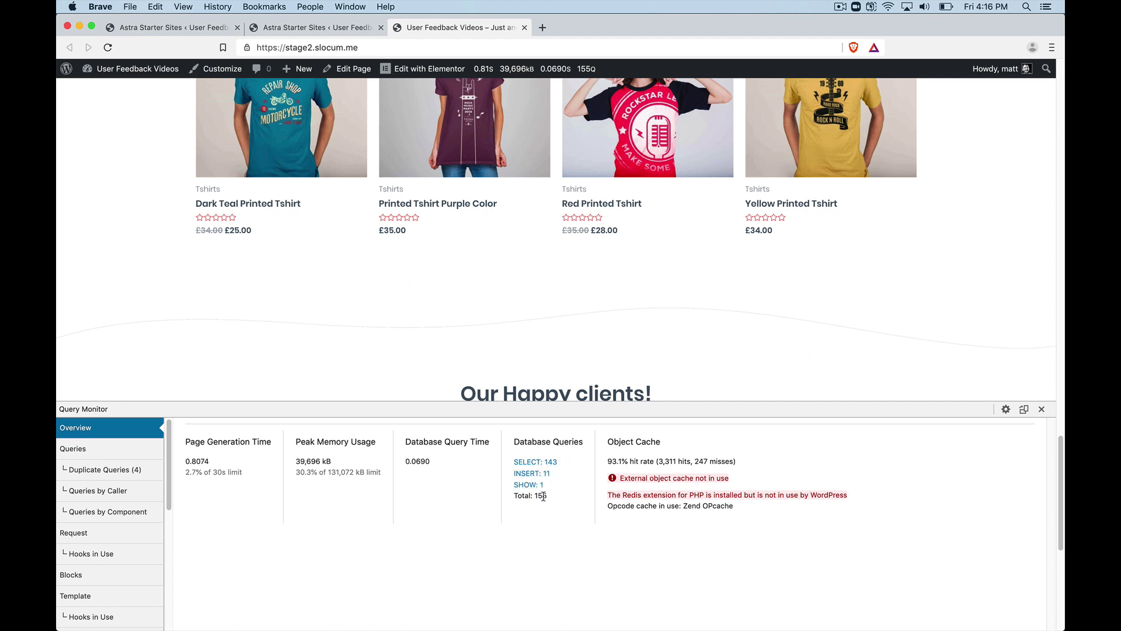
Step: Close the Query Monitor panel and browse the Custom Printing homepage down and back to the hero
scroll(478, 283, "up", 20)
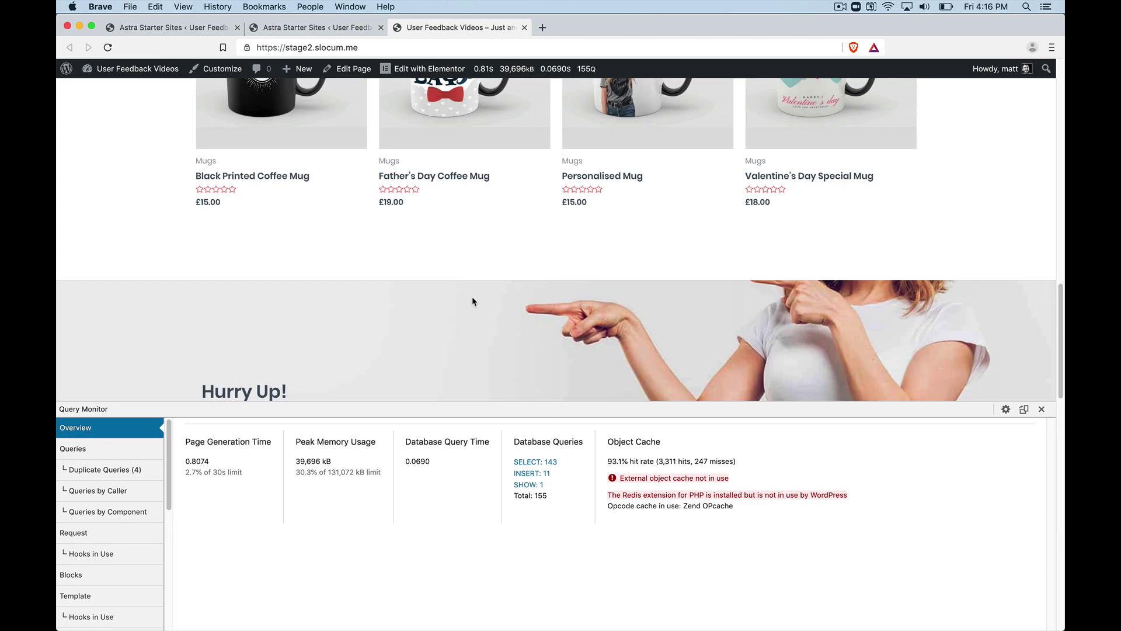
left_click(1041, 409)
scroll(555, 336, "down", 2)
scroll(558, 337, "down", 20)
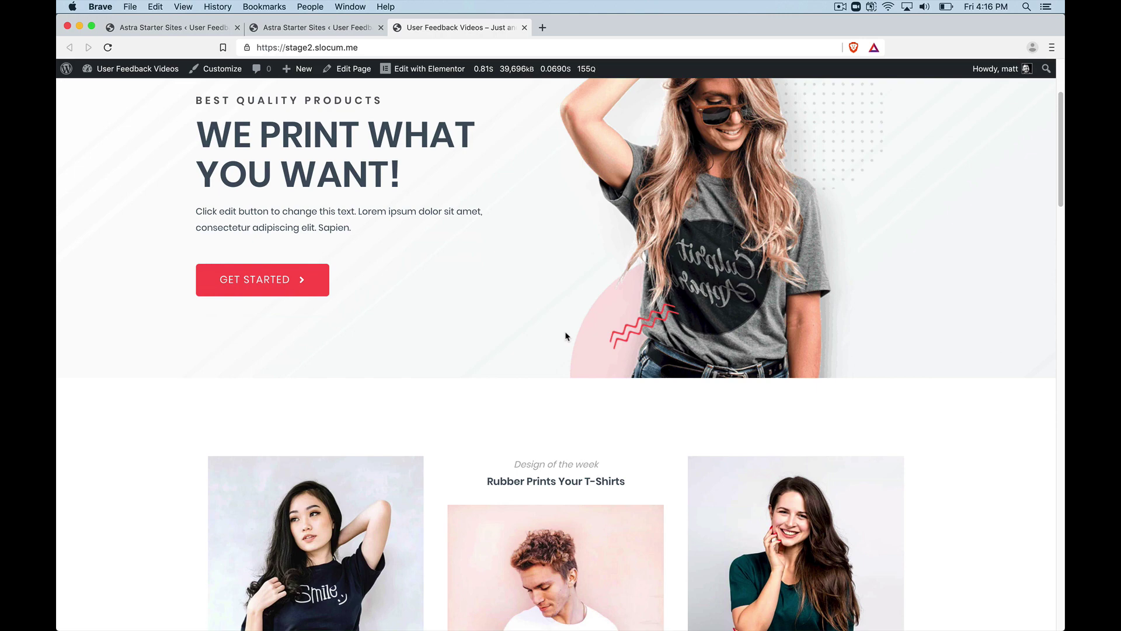
scroll(568, 336, "down", 15)
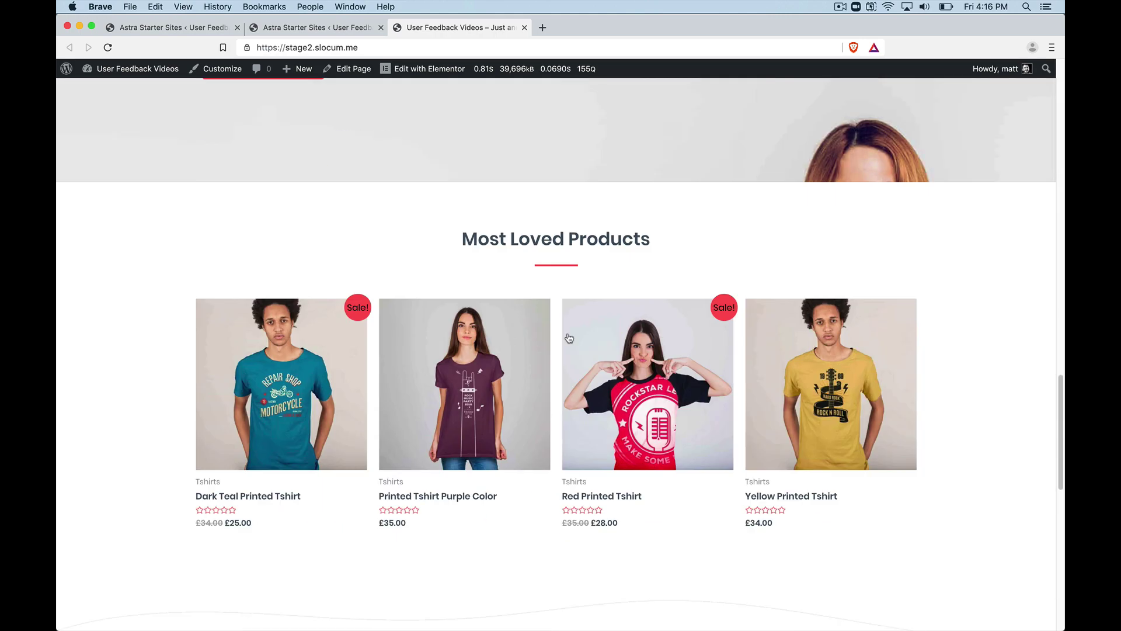
scroll(576, 339, "down", 3)
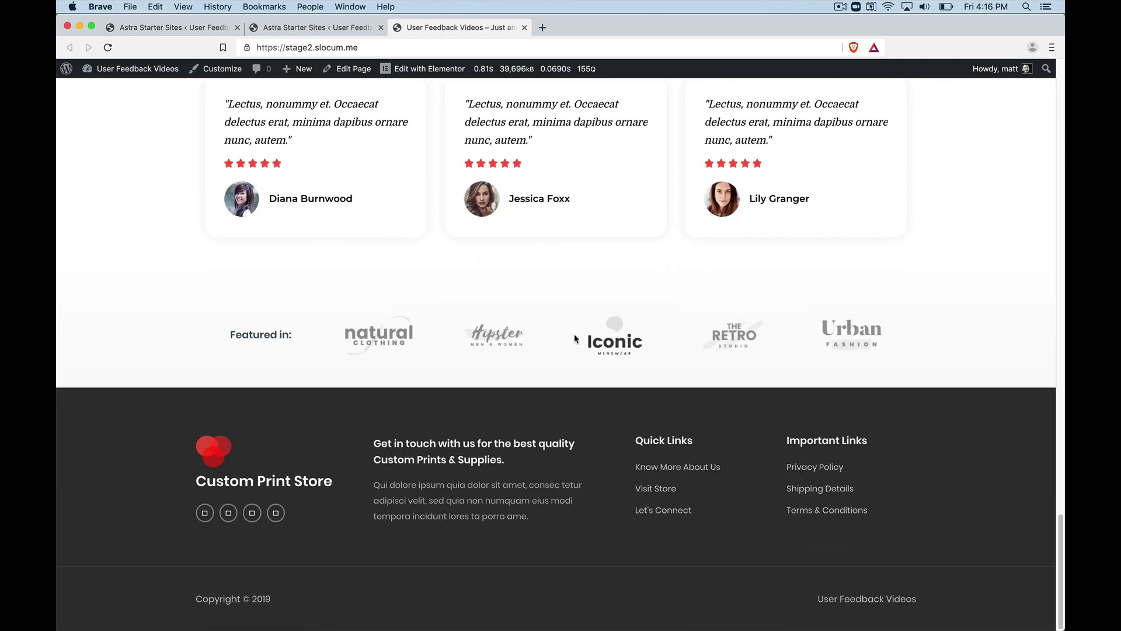
scroll(529, 369, "up", 10)
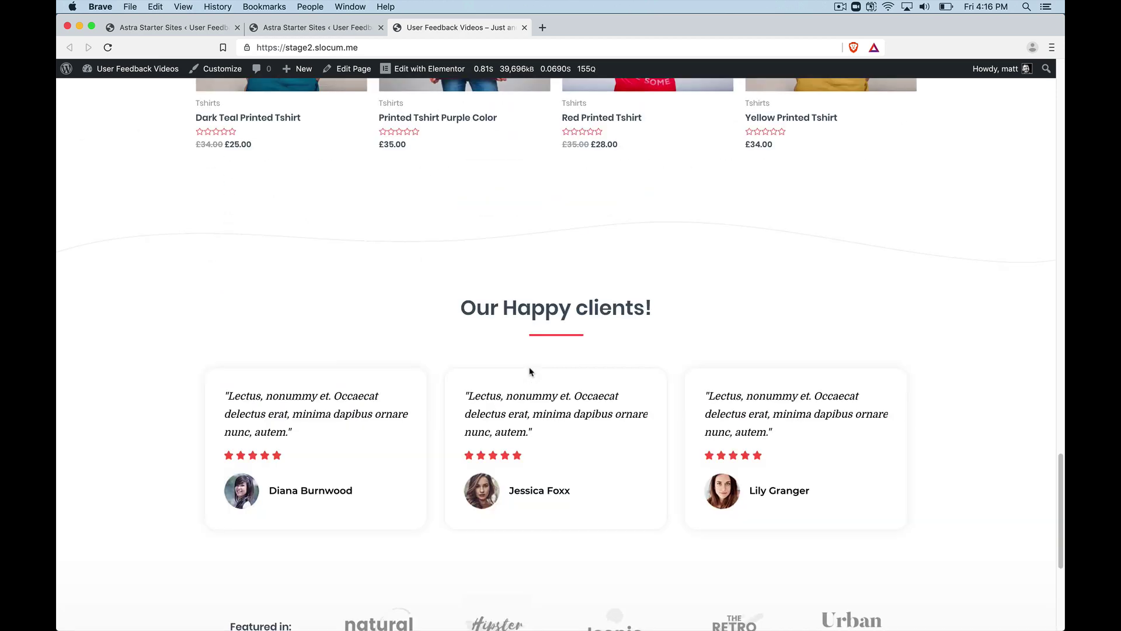
scroll(529, 368, "up", 15)
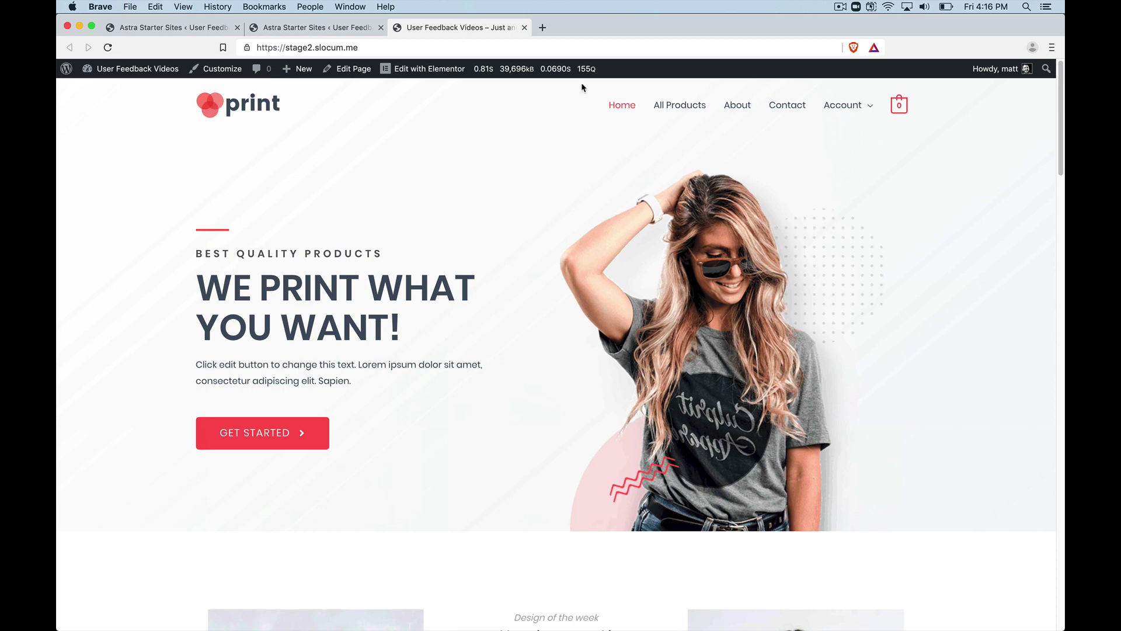
mouse_move(492, 72)
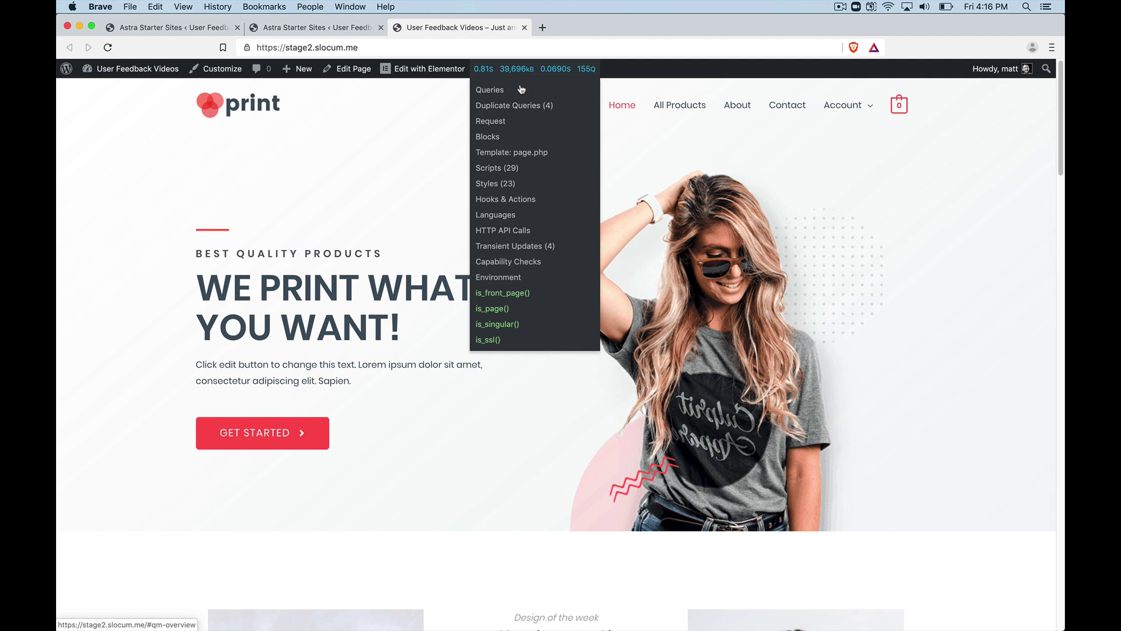
left_click(508, 183)
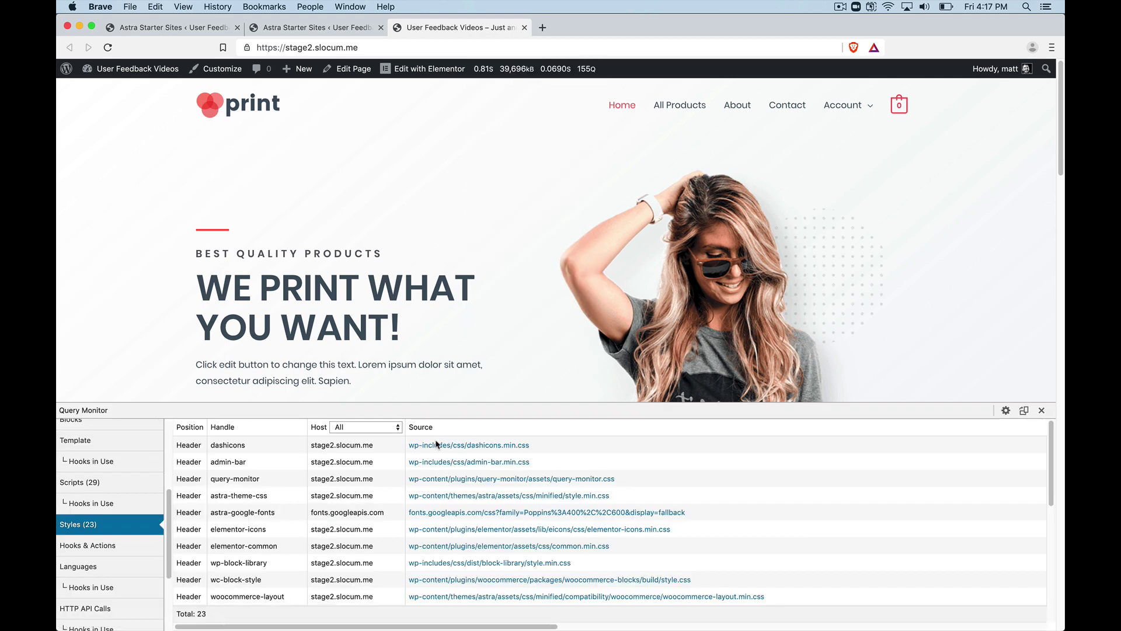
scroll(405, 479, "down", 5)
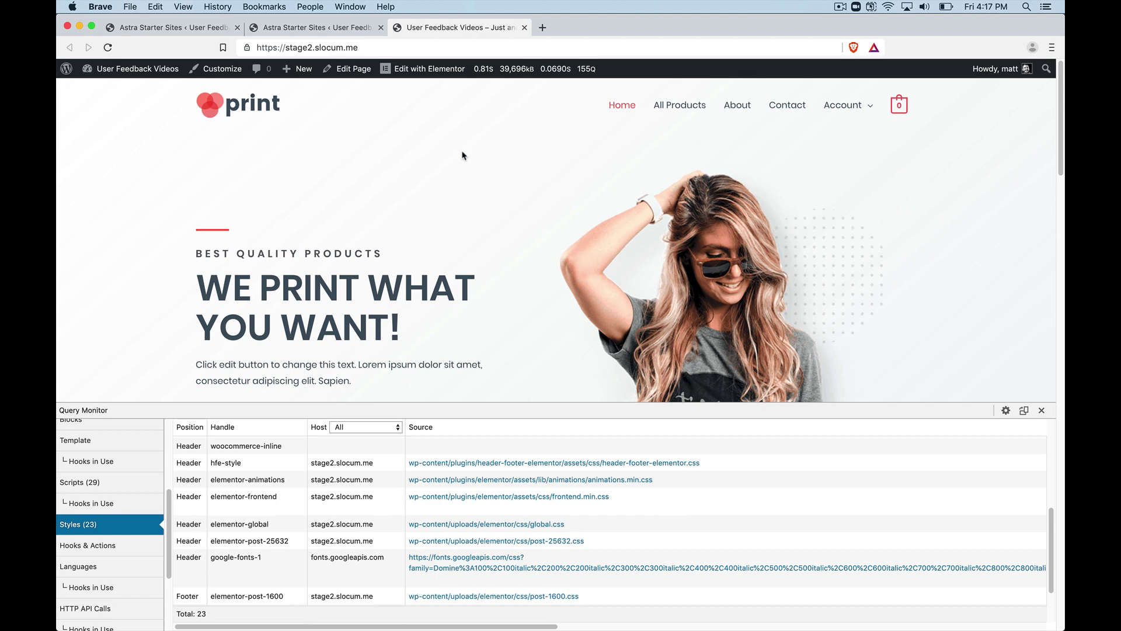
left_click(1043, 412)
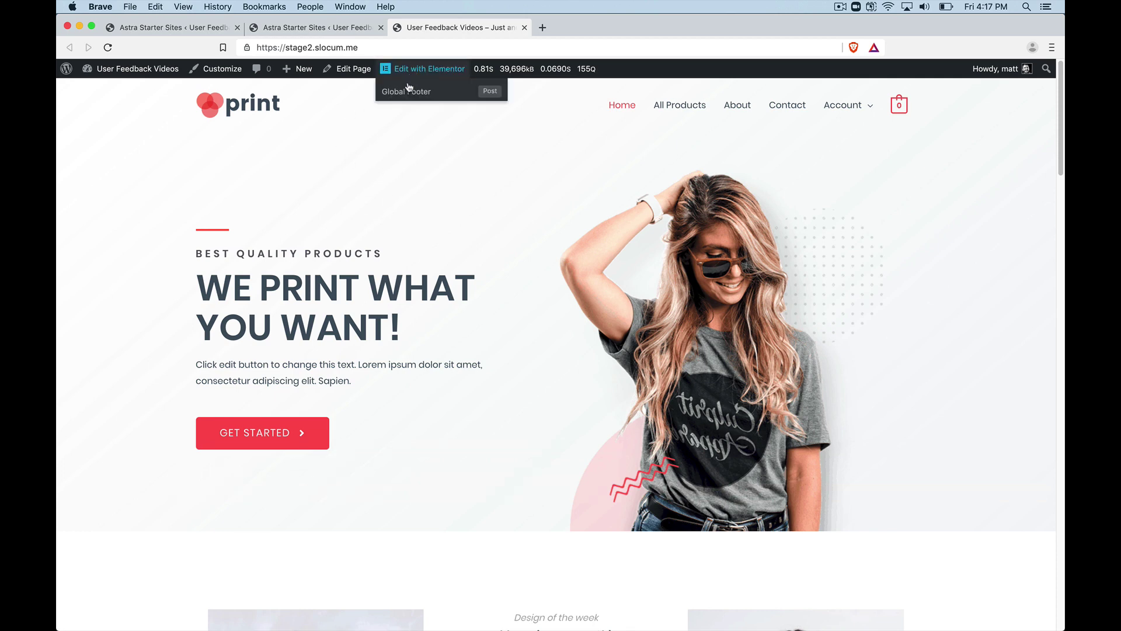
Step: Open Query Monitor's settings from the admin bar, then clear and re-set the authentication cookie
mouse_move(543, 74)
left_click(482, 68)
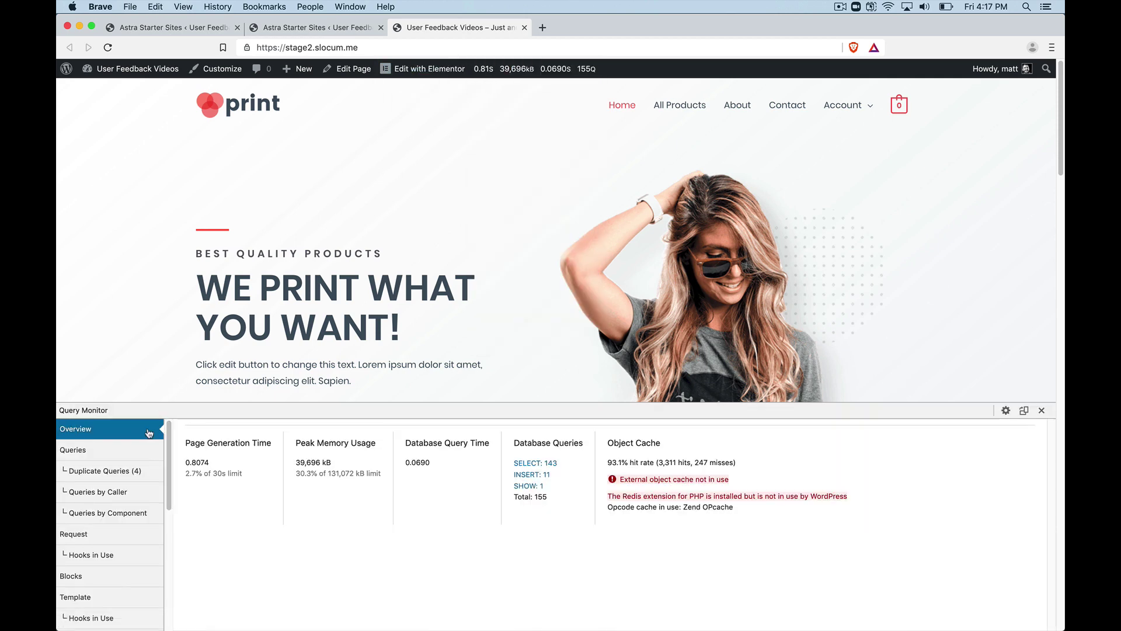
left_click(1005, 411)
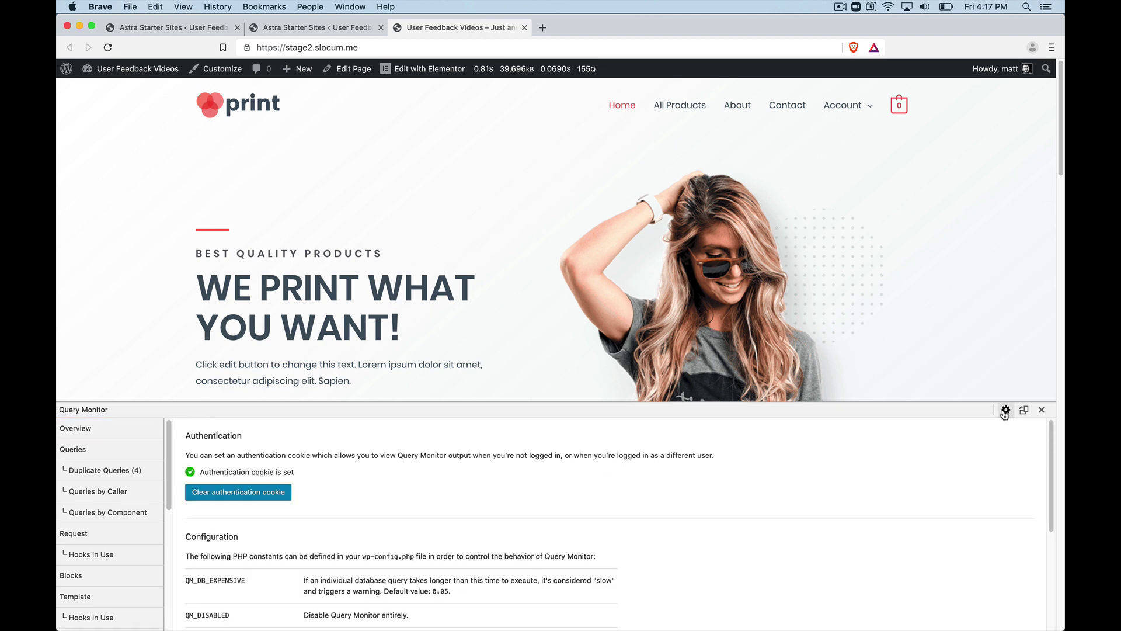
left_click(254, 494)
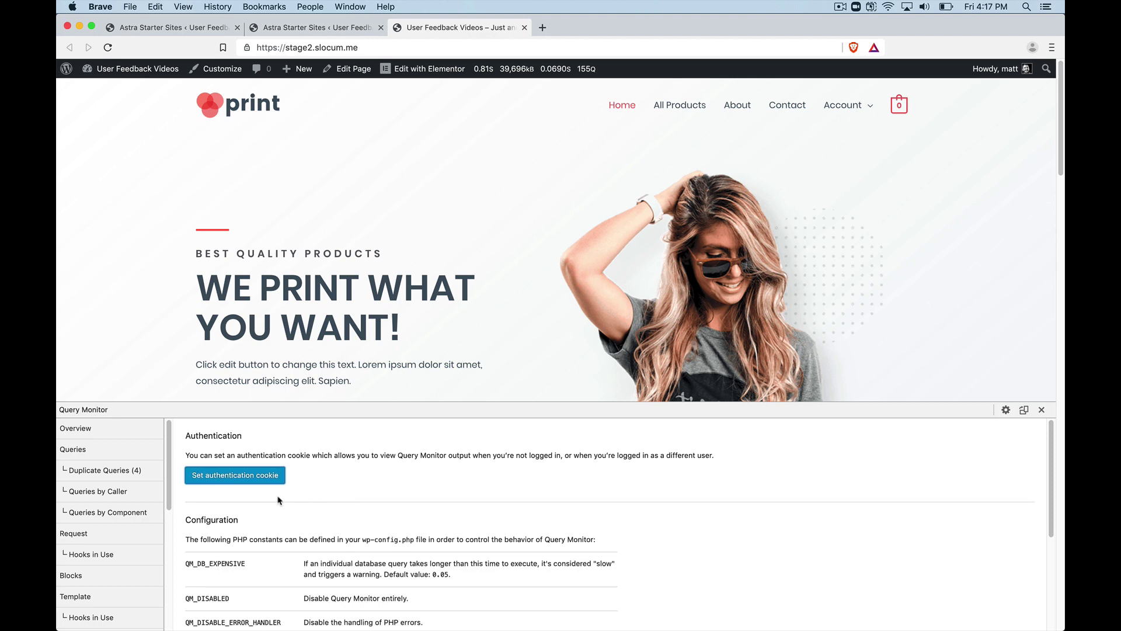
left_click(235, 479)
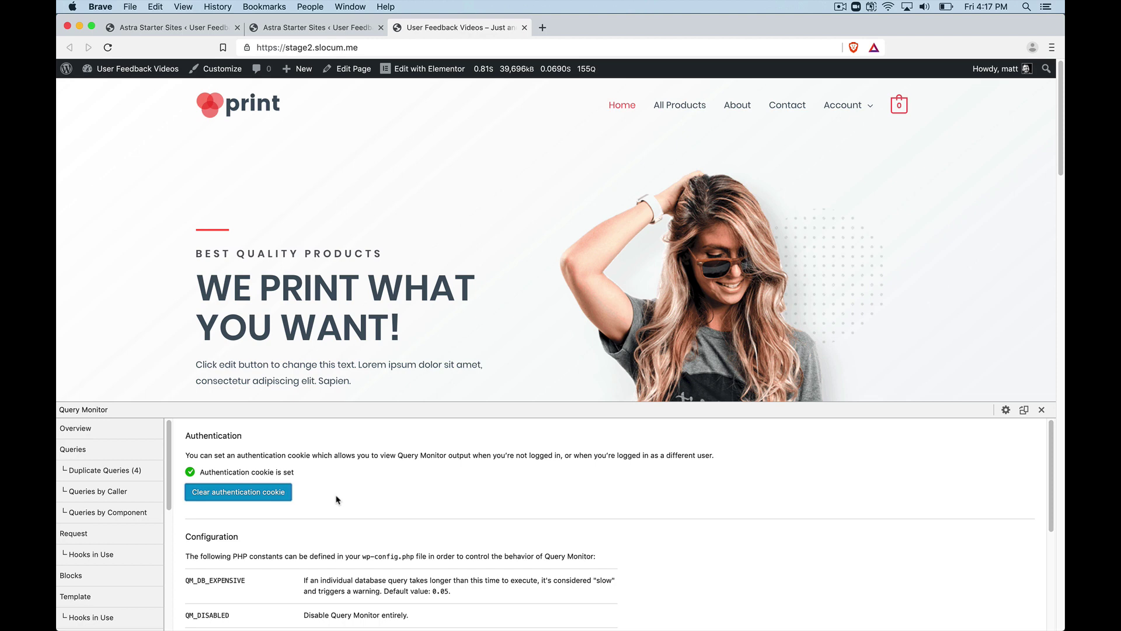
Step: Log out, load the site root, and view Overview: 0.5394s, 36,429 kB, 127 queries
mouse_move(1001, 75)
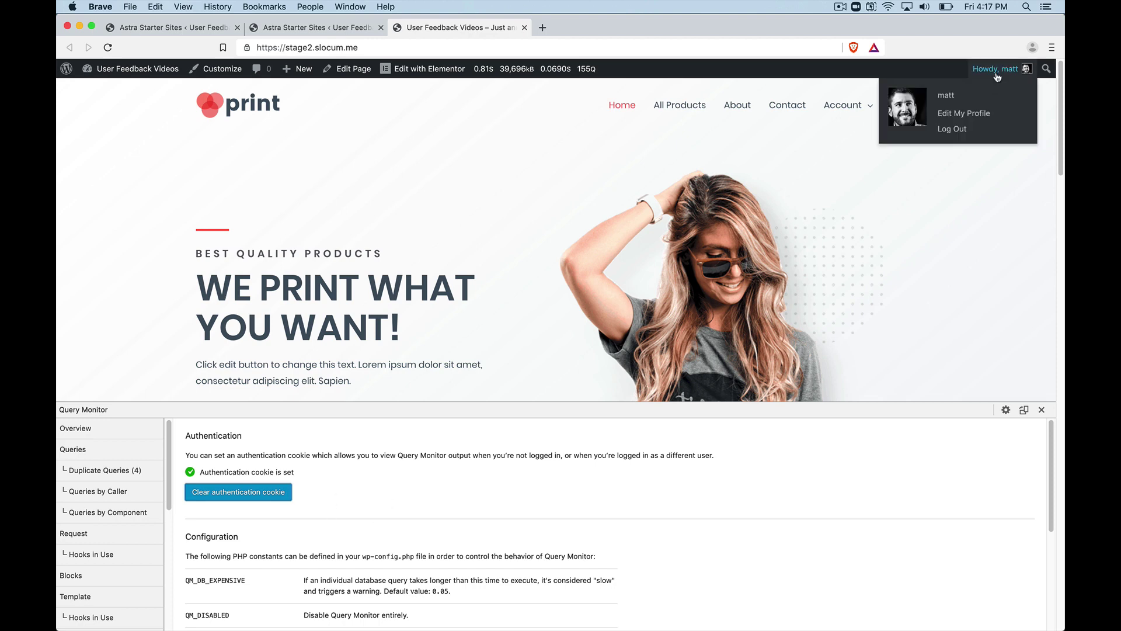
left_click(968, 130)
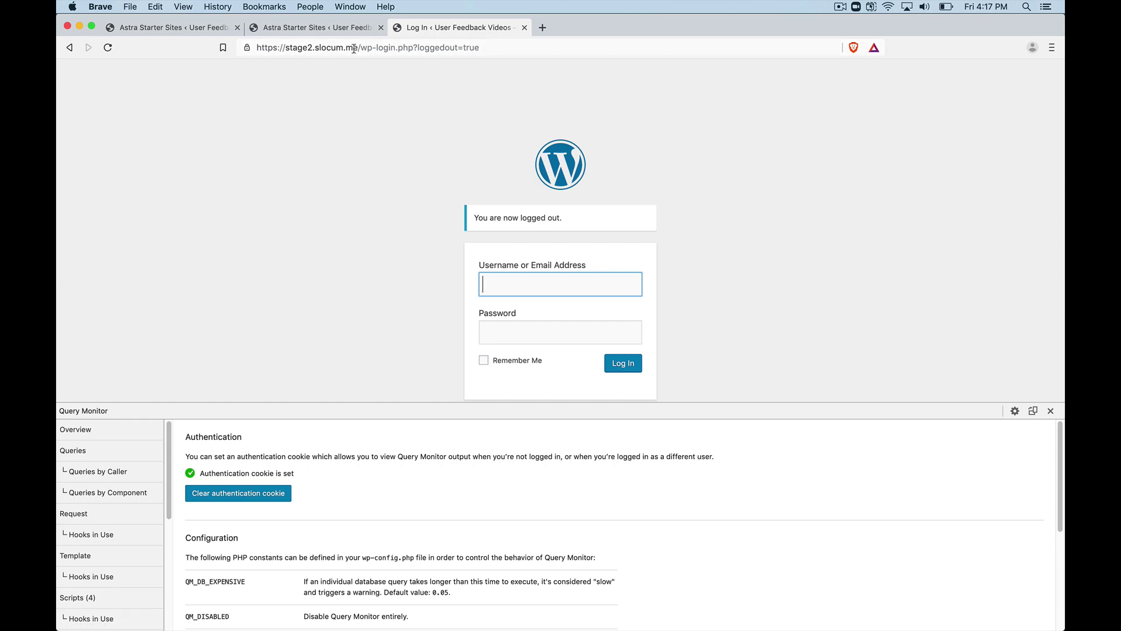
left_click_drag(360, 48, 591, 50)
key("BackSpace")
key("Return")
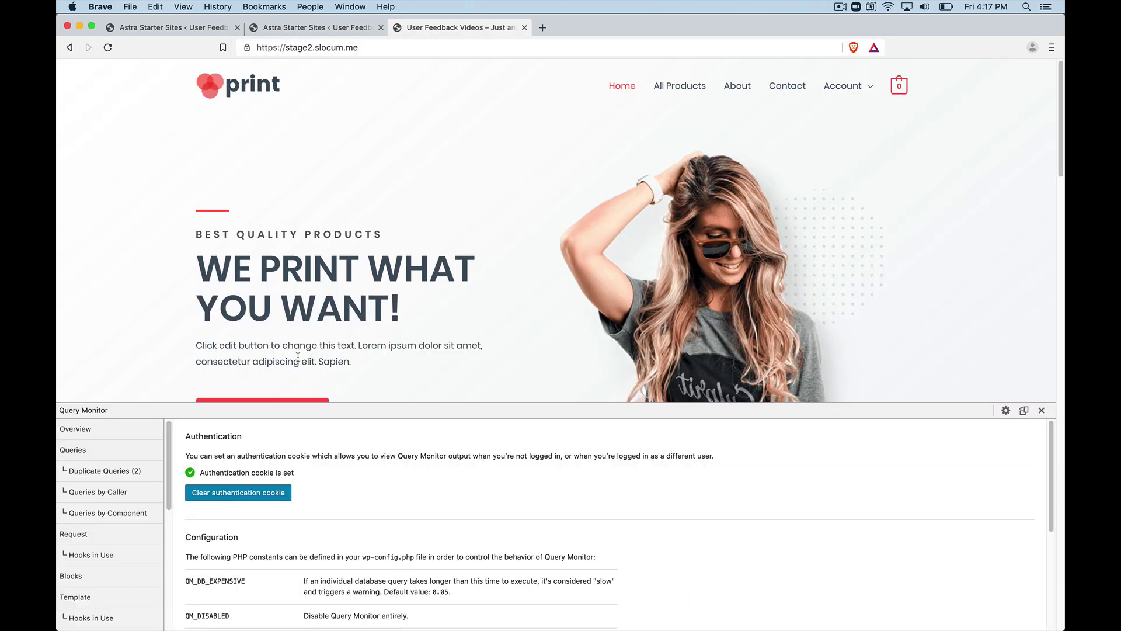
left_click(123, 432)
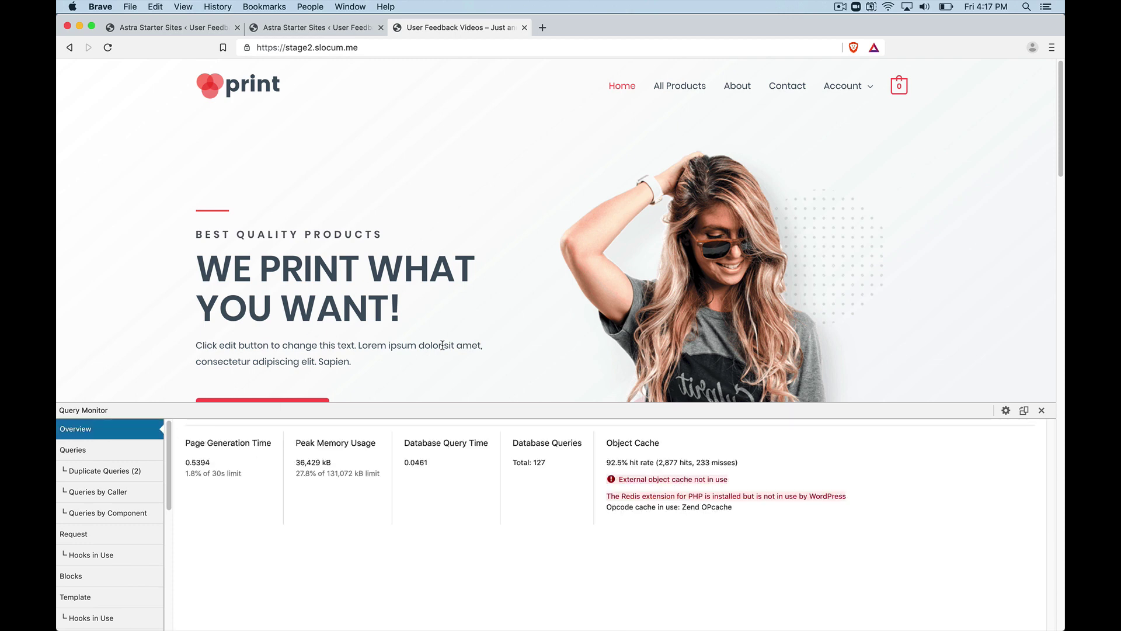
scroll(481, 354, "down", 3)
scroll(425, 345, "up", 3)
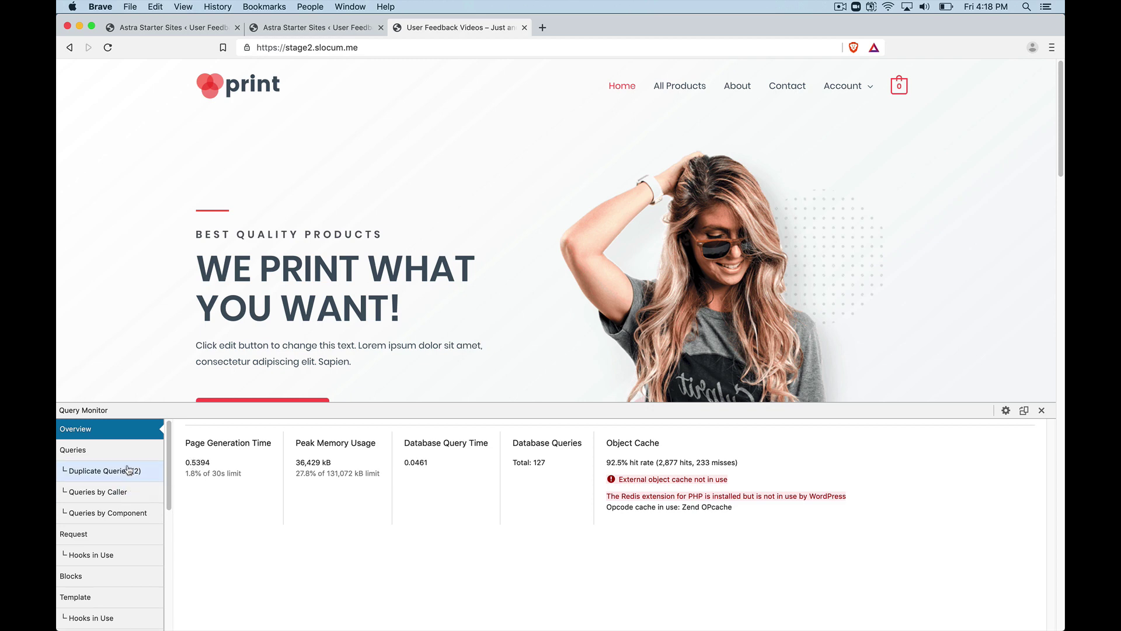
Step: Check Styles (21), then list the 18 Scripts with their sources, dependencies and versions
scroll(96, 536, "down", 3)
scroll(96, 540, "down", 8)
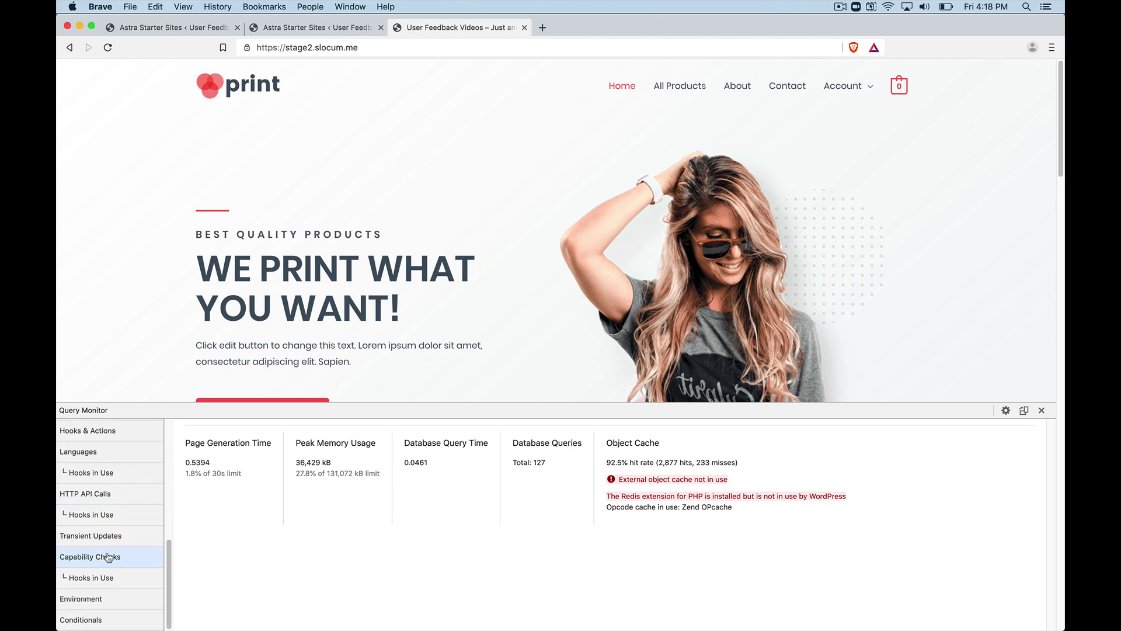
scroll(116, 565, "down", 1)
scroll(116, 565, "up", 3)
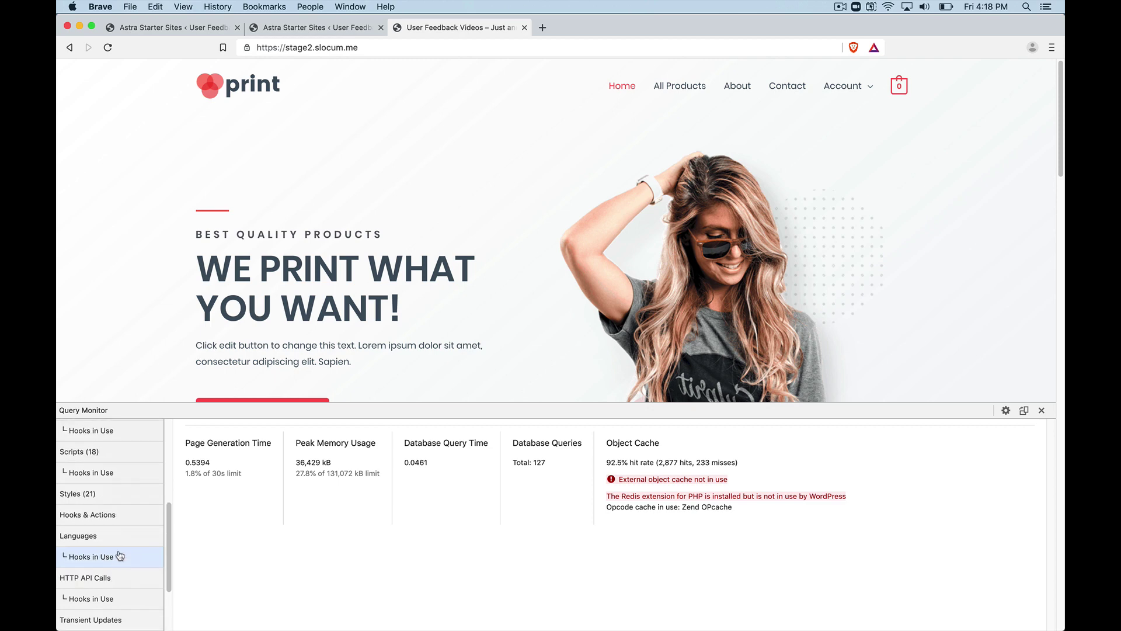
left_click(122, 498)
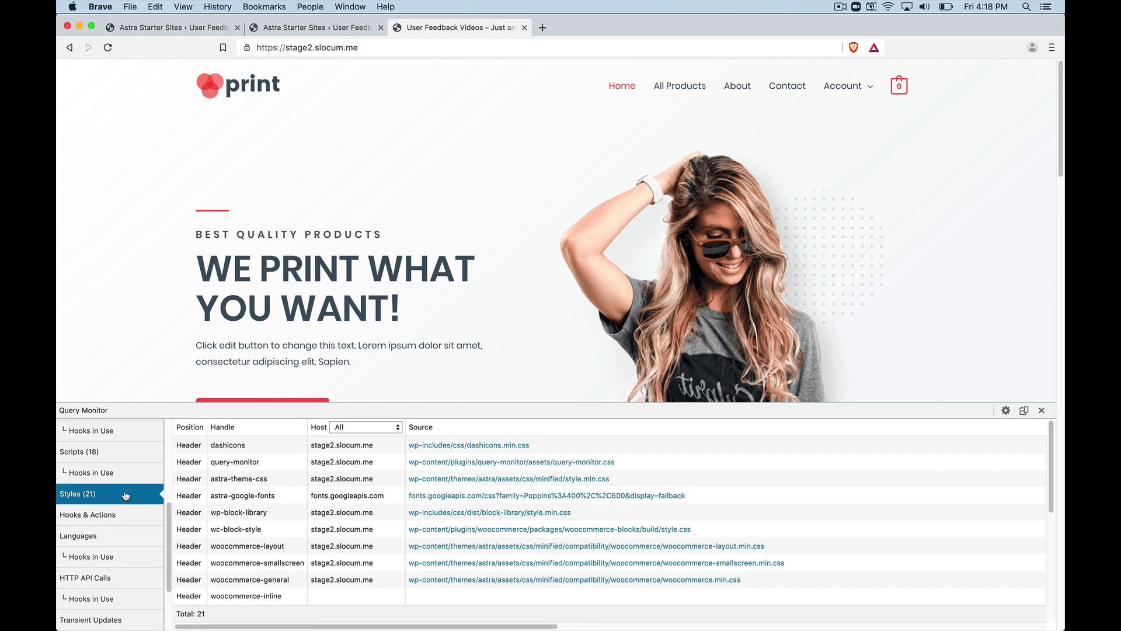
left_click(120, 456)
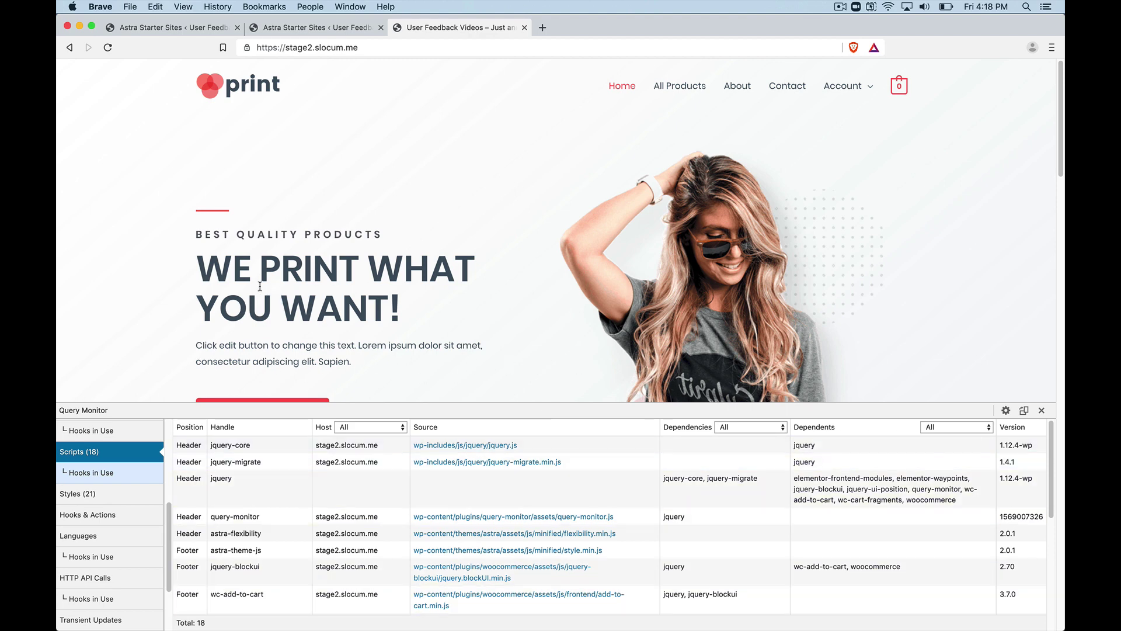
scroll(310, 305, "down", 5)
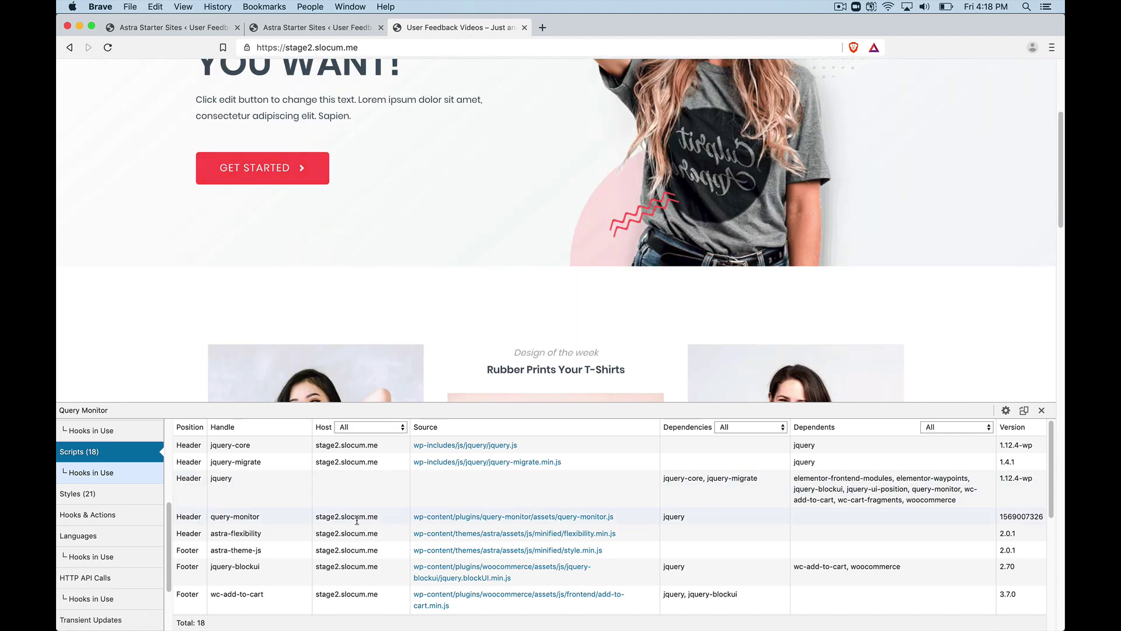
scroll(316, 357, "down", 2)
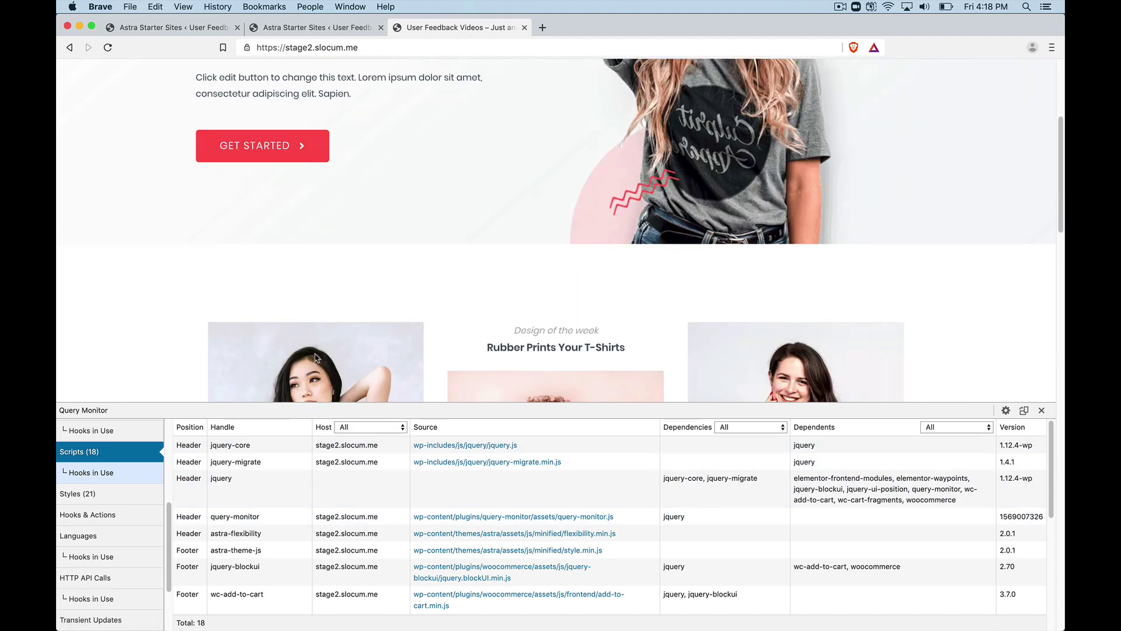
scroll(315, 357, "down", 12)
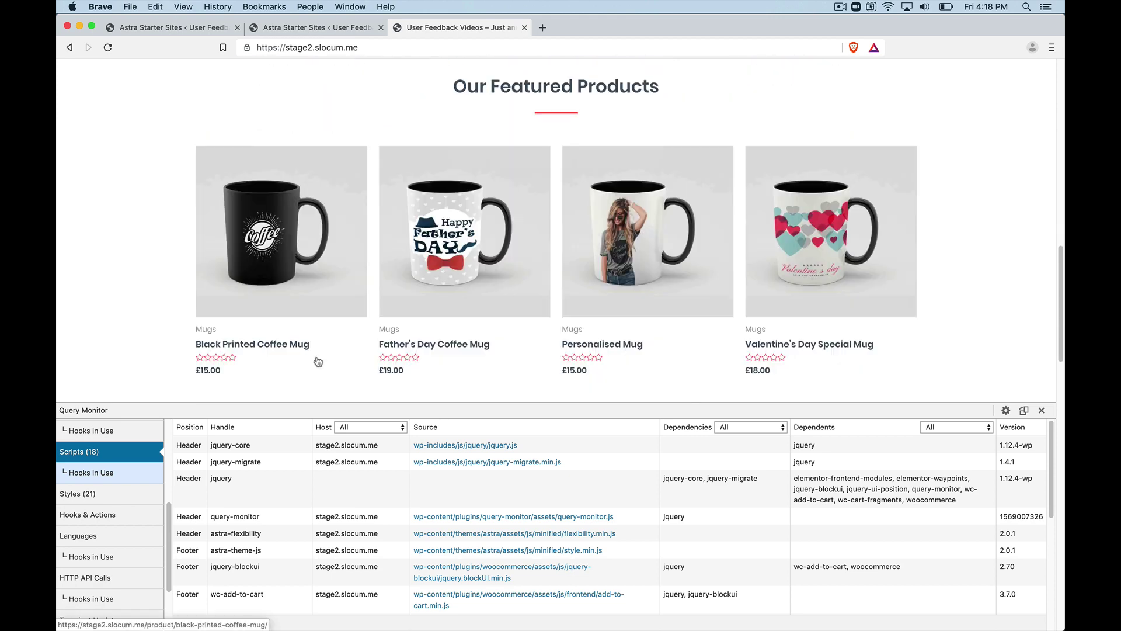
scroll(318, 361, "down", 8)
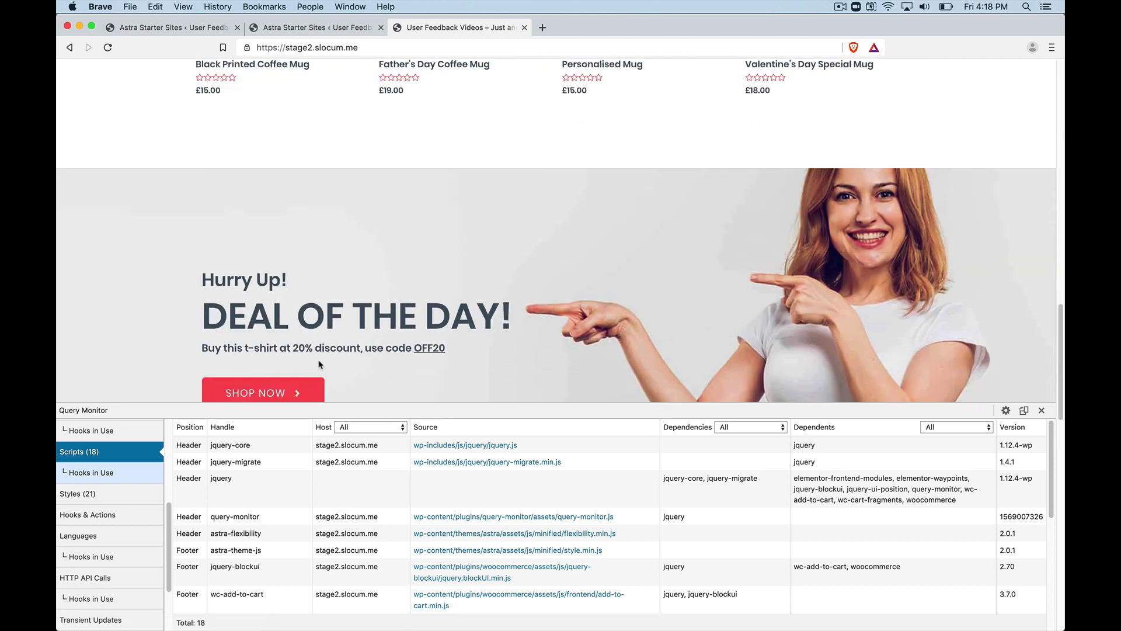
scroll(319, 366, "down", 6)
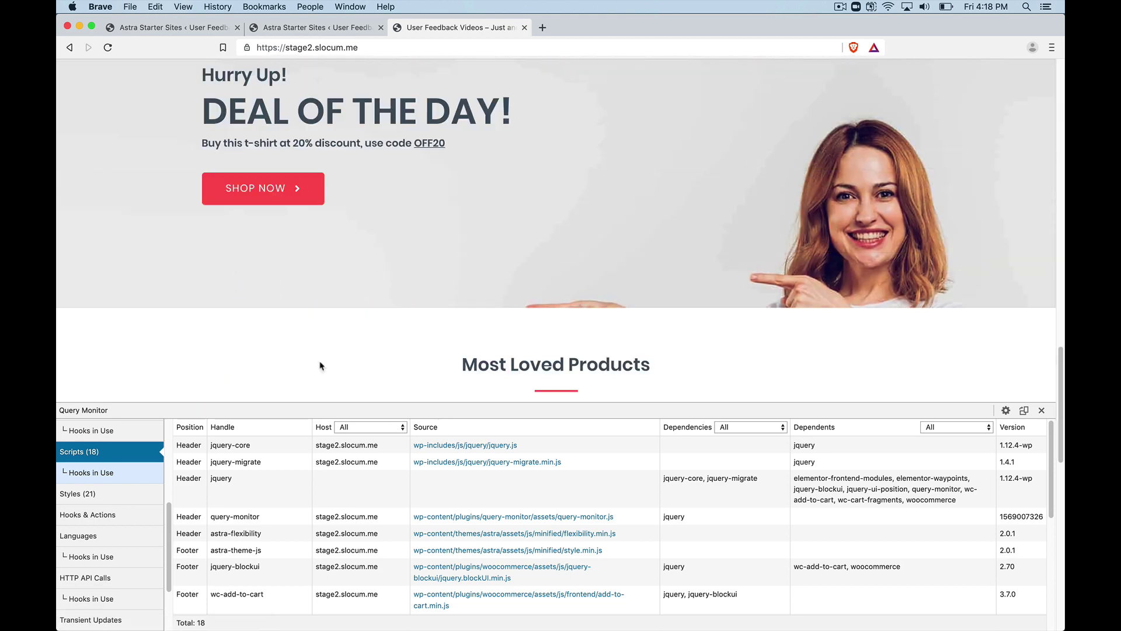
Step: Show Query Monitor's Settings panel confirming the authentication cookie is set while logged out
left_click(1004, 409)
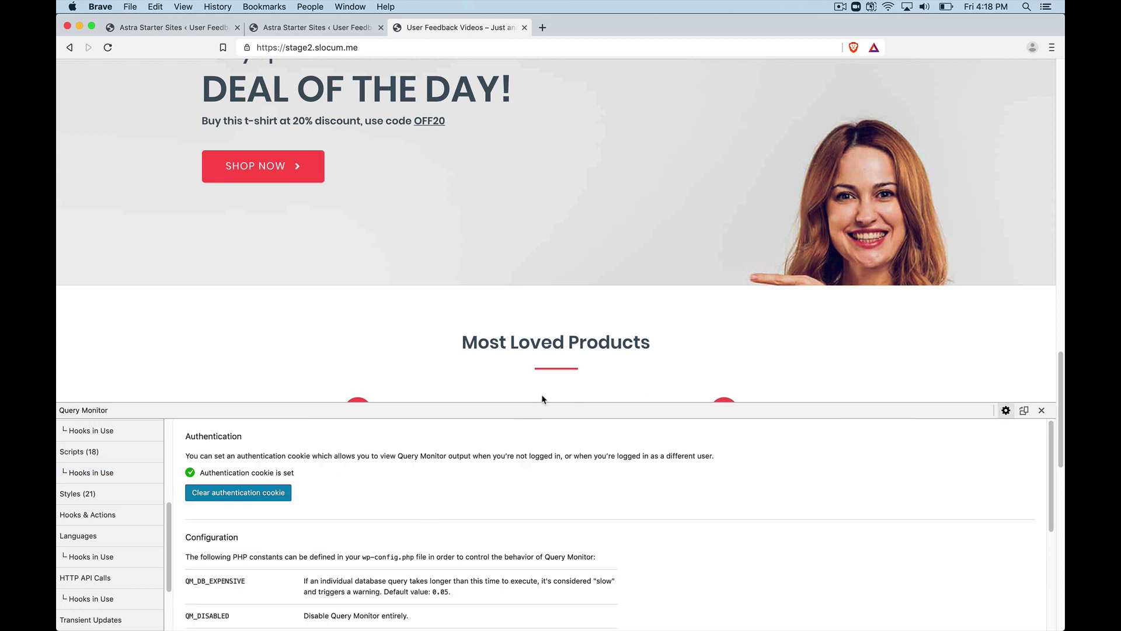
scroll(407, 379, "up", 15)
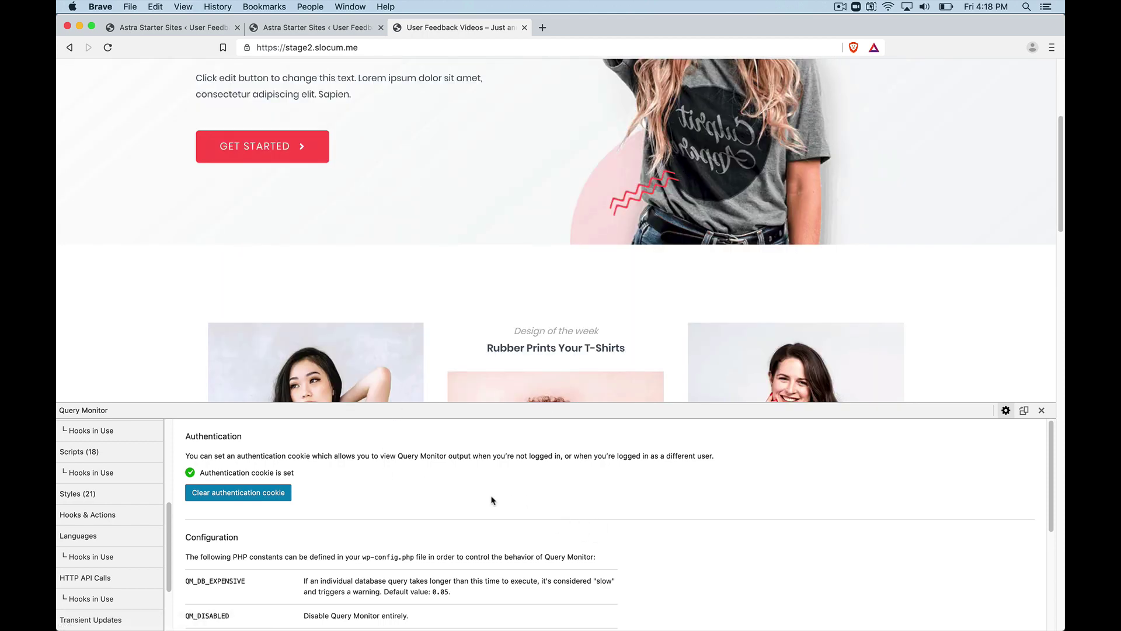
scroll(508, 380, "up", 5)
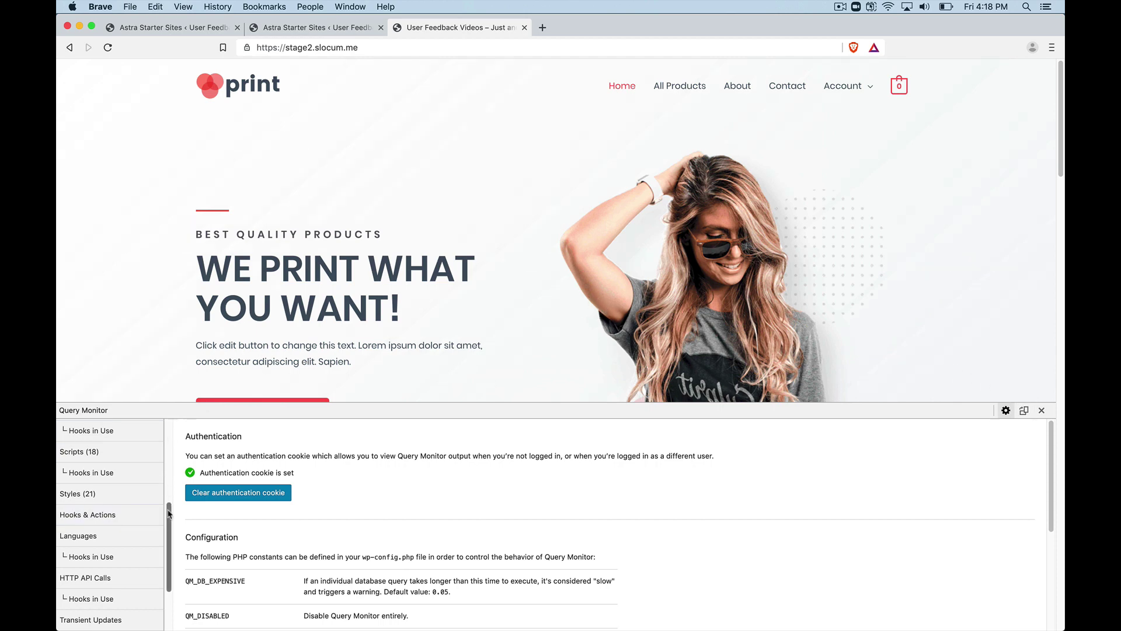
scroll(164, 513, "up", 5)
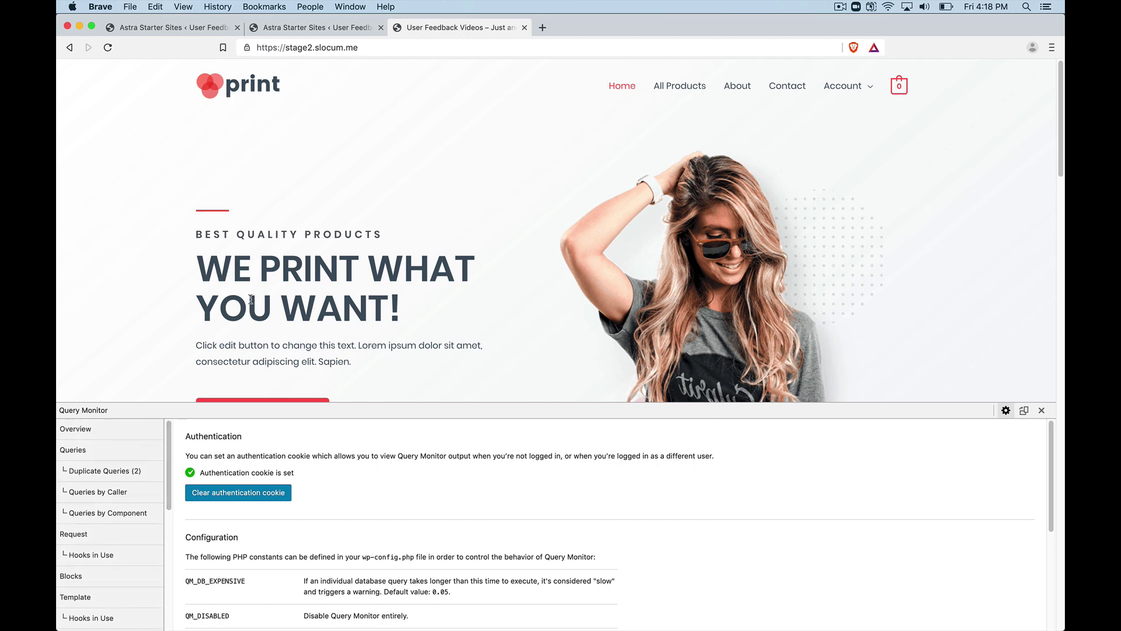
scroll(321, 275, "down", 15)
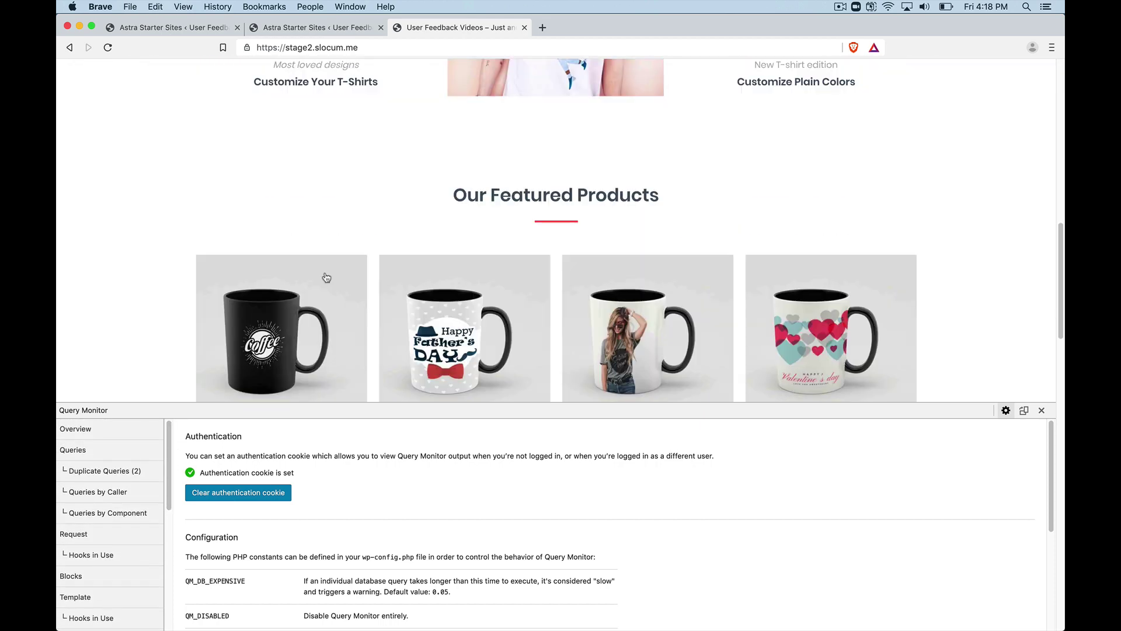
scroll(331, 277, "up", 10)
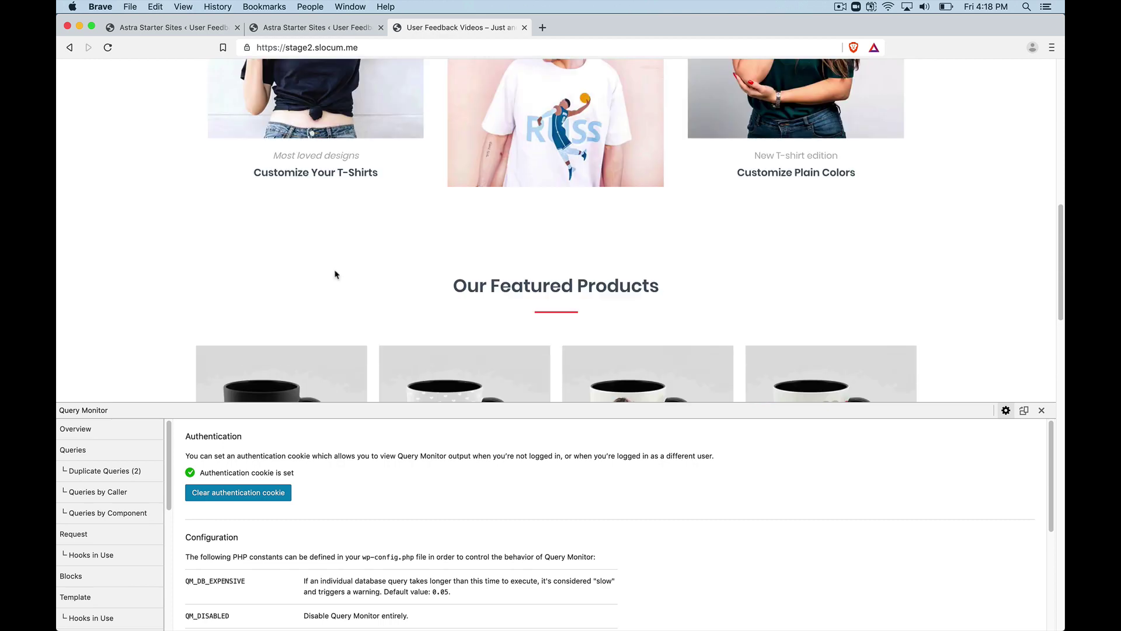
scroll(333, 280, "up", 5)
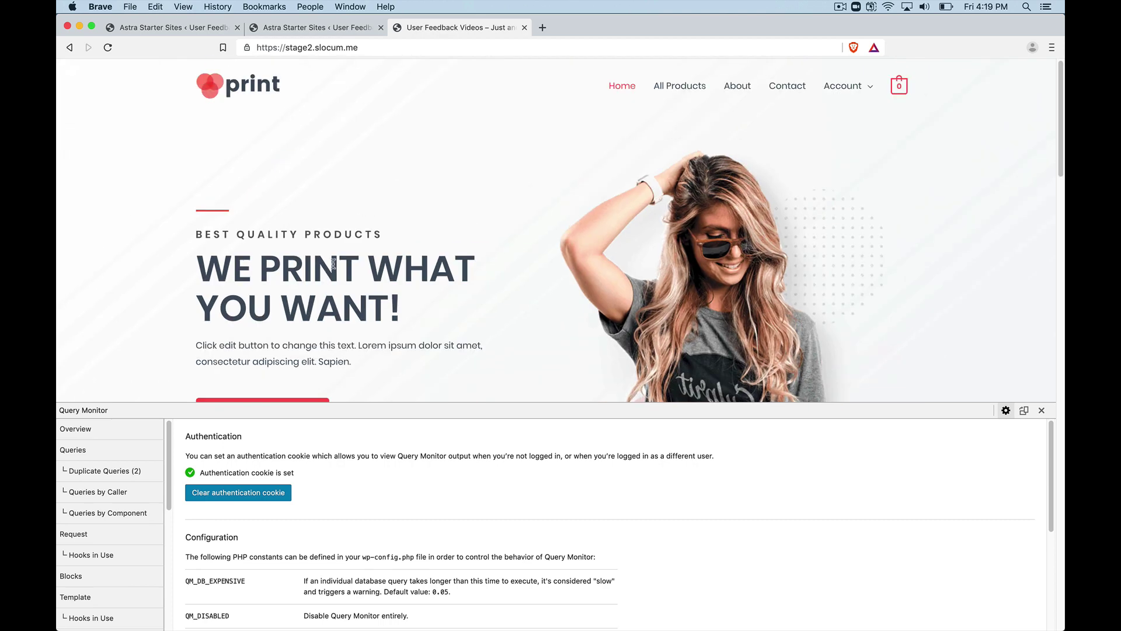
scroll(350, 268, "down", 15)
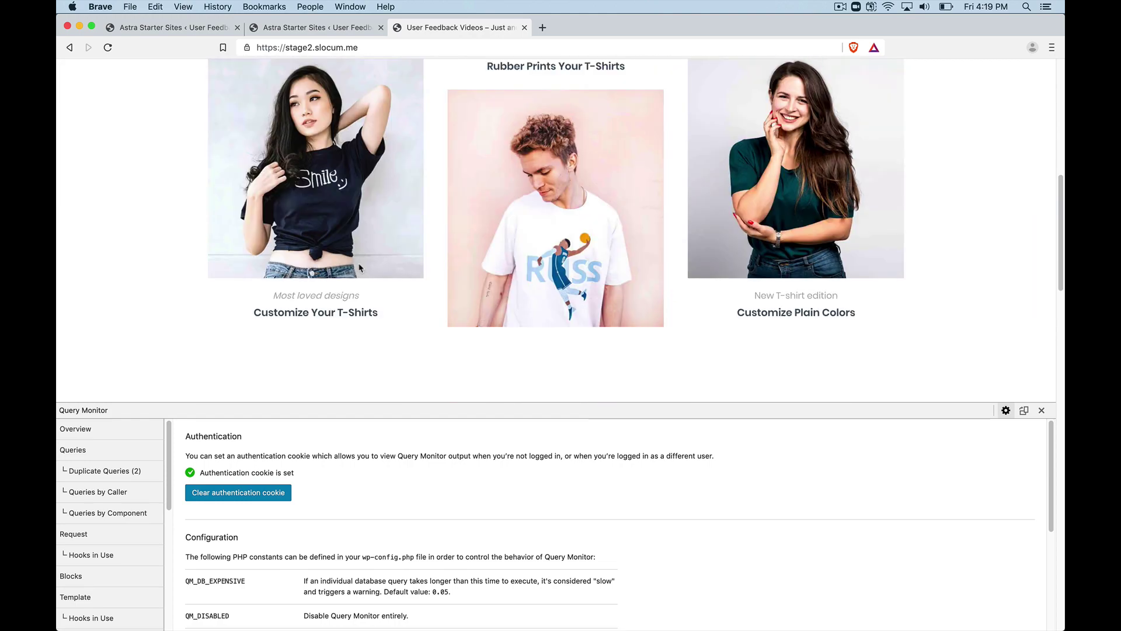
scroll(362, 270, "down", 10)
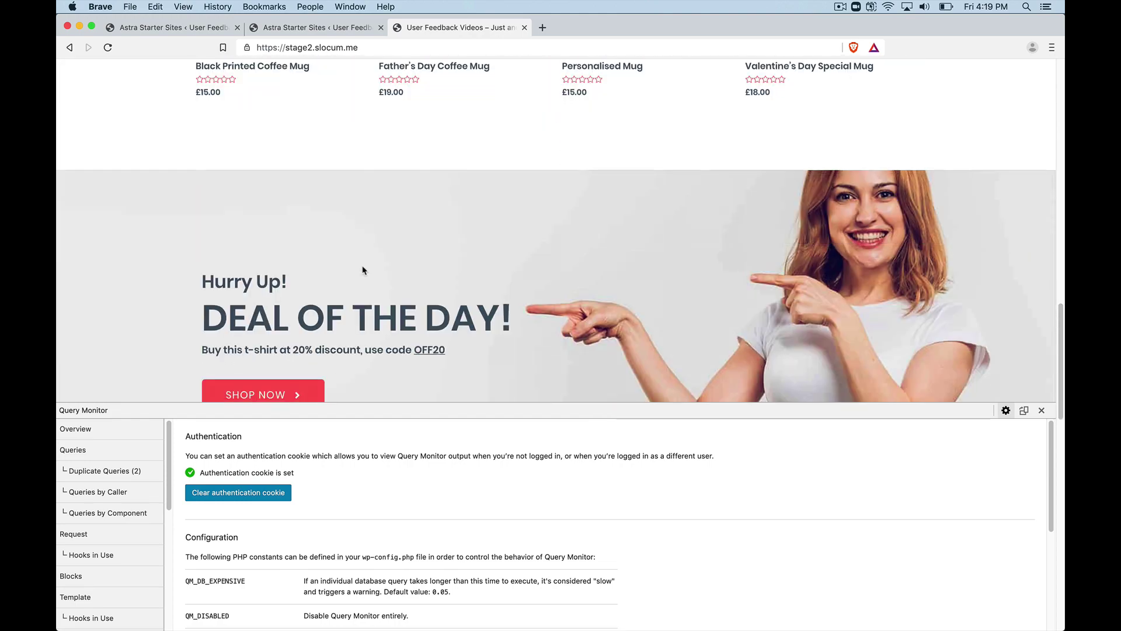
scroll(363, 271, "down", 7)
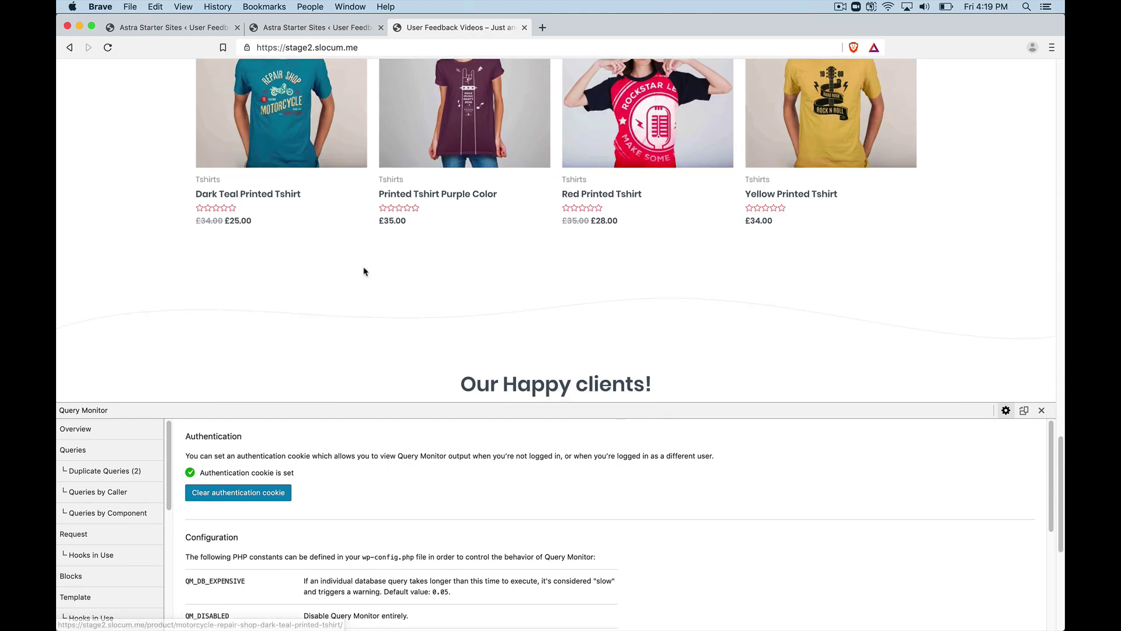
scroll(365, 273, "down", 6)
scroll(364, 272, "down", 2)
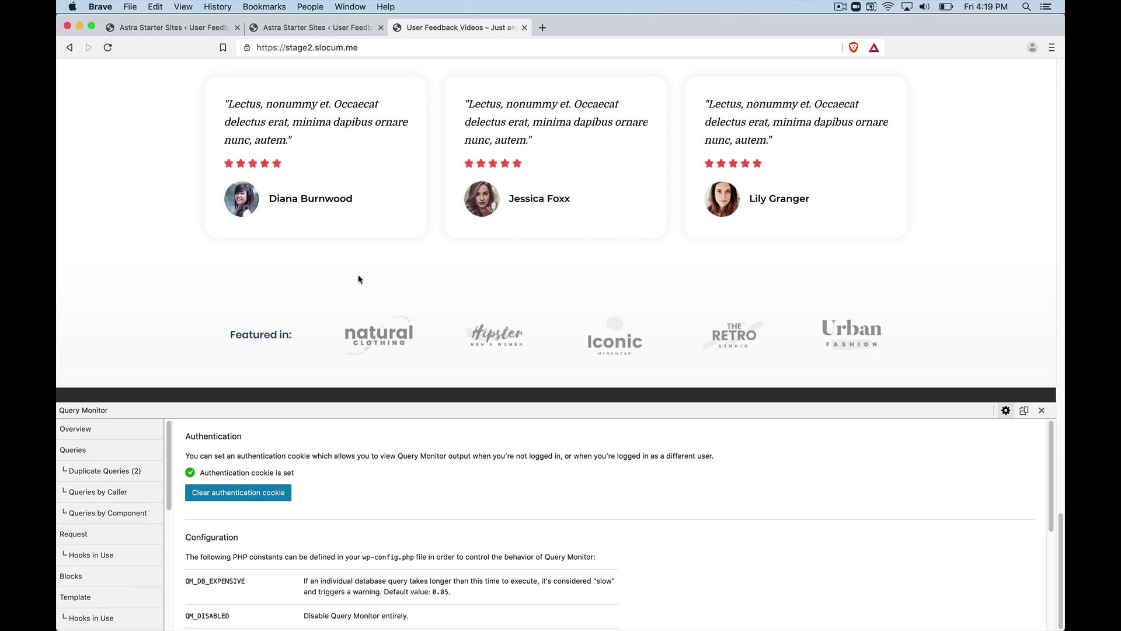
scroll(361, 277, "up", 20)
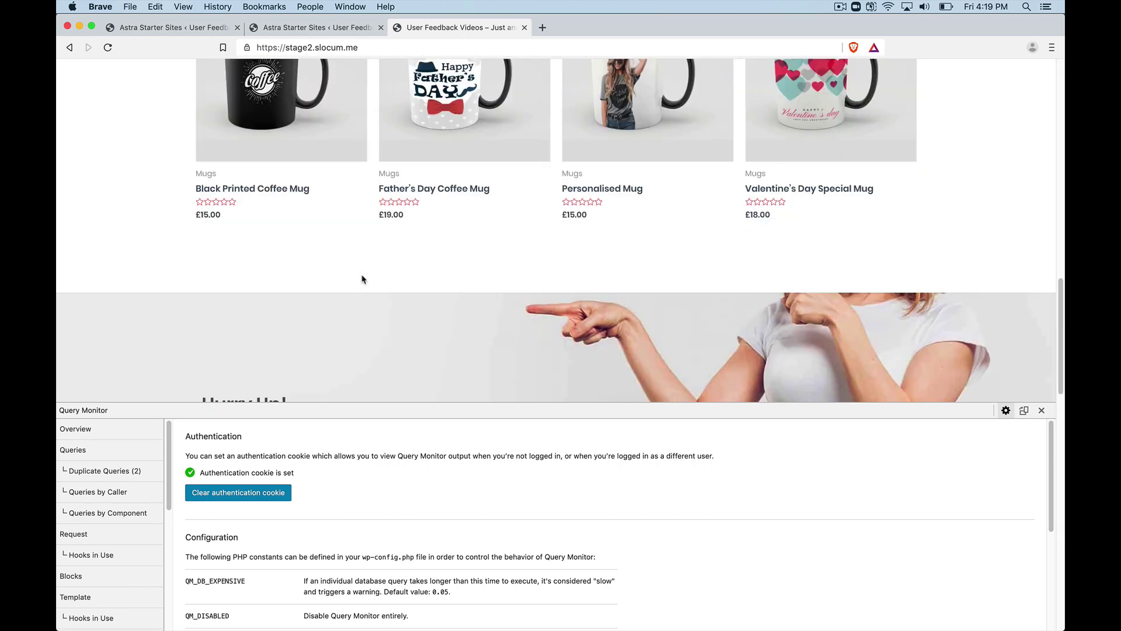
scroll(362, 278, "up", 10)
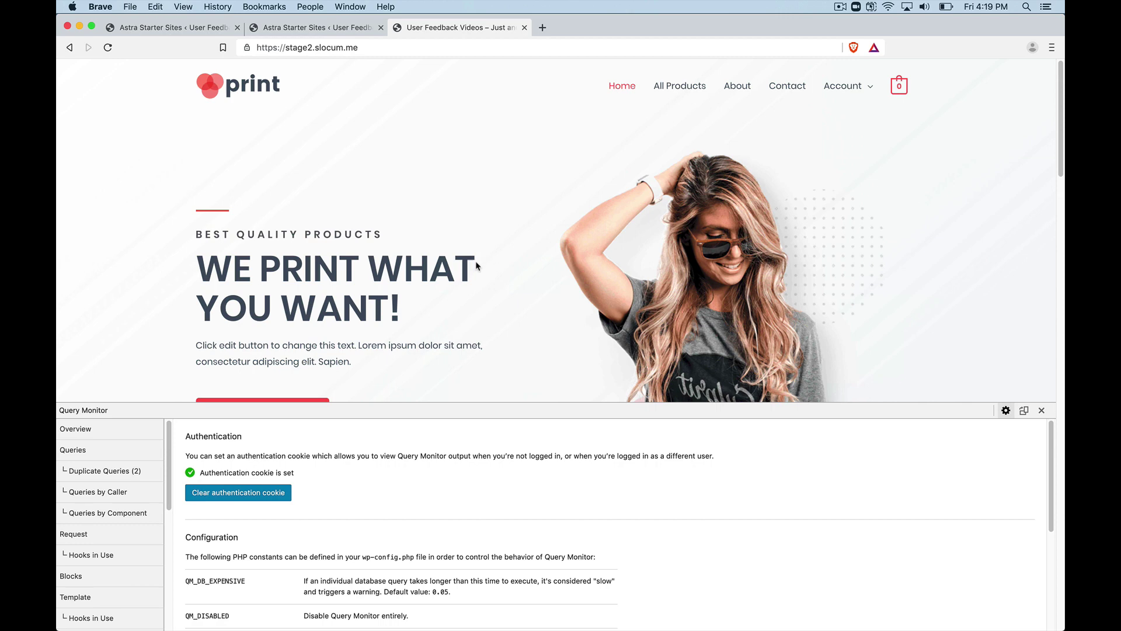
scroll(495, 305, "down", 15)
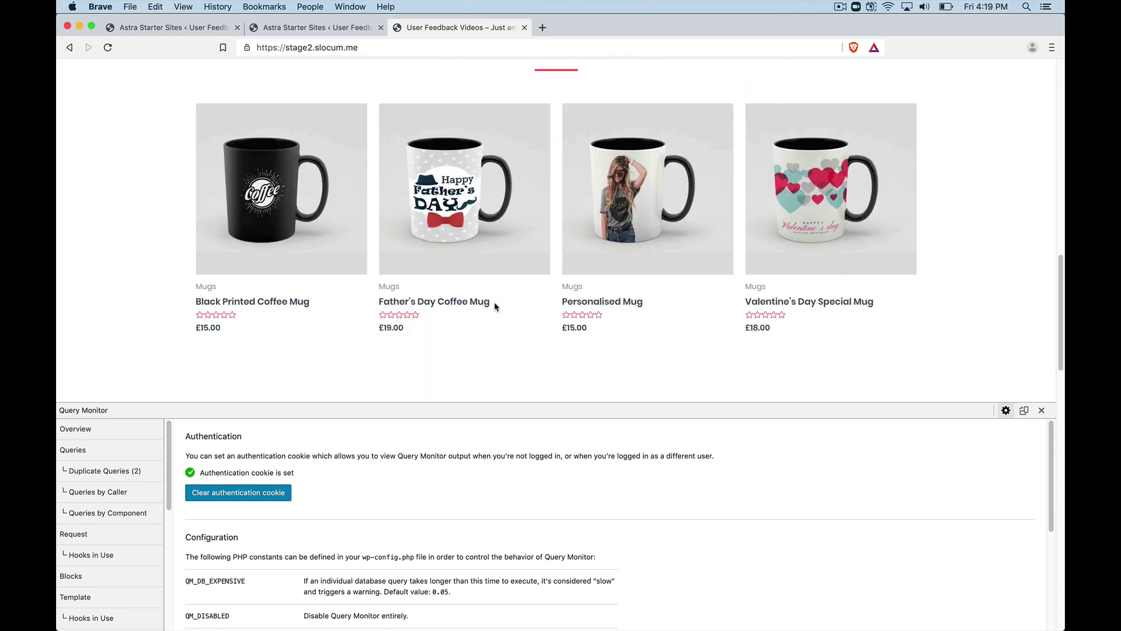
scroll(495, 306, "down", 5)
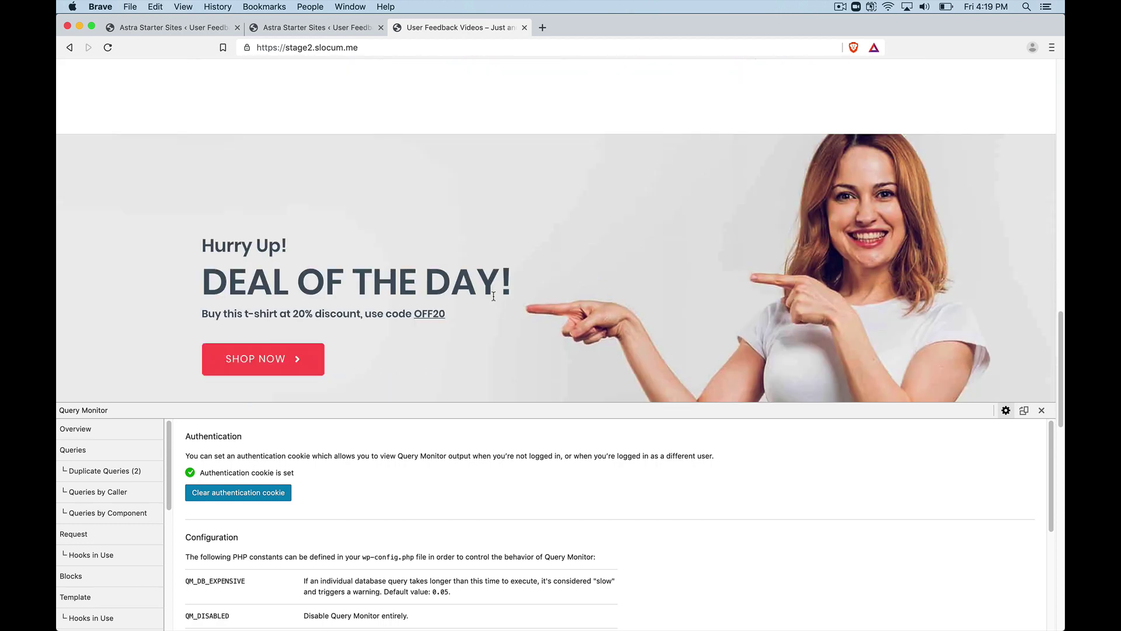